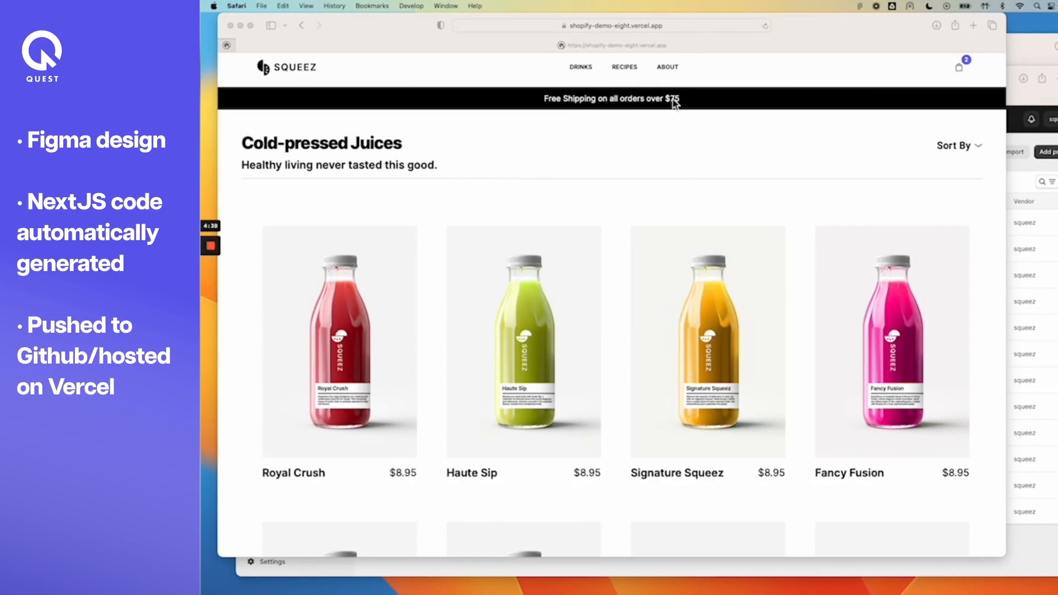
Narrow the Safari window so the juice catalog reflows from four to three columns
left_click(663, 163)
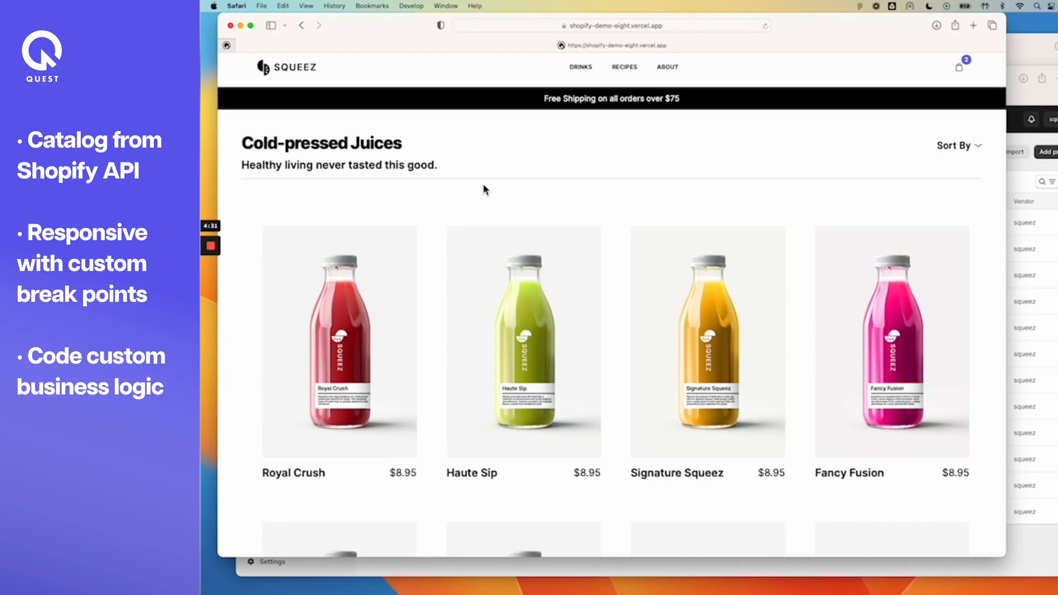
scroll(588, 404, "down", 10)
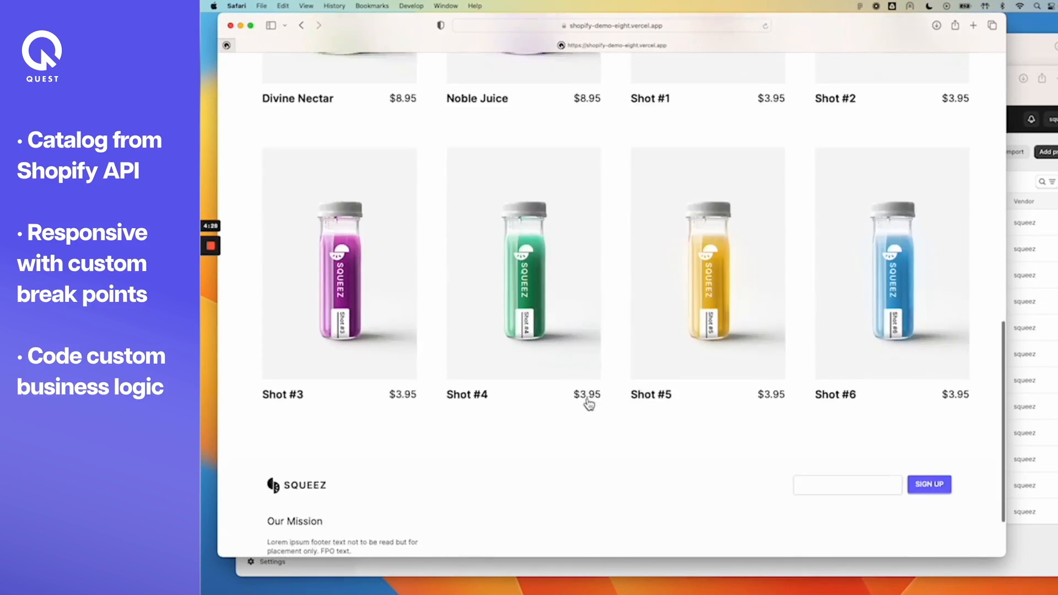
scroll(589, 403, "up", 4)
scroll(589, 404, "up", 4)
scroll(589, 404, "up", 4)
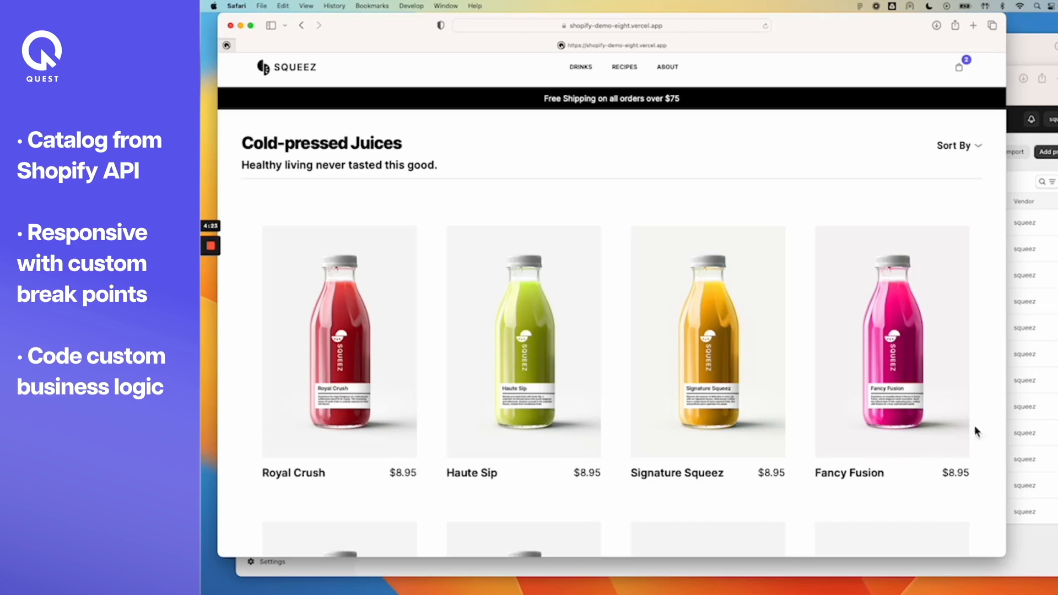
mouse_move(1010, 426)
left_mouse_down()
mouse_move(866, 409)
mouse_move(500, 406)
left_mouse_up()
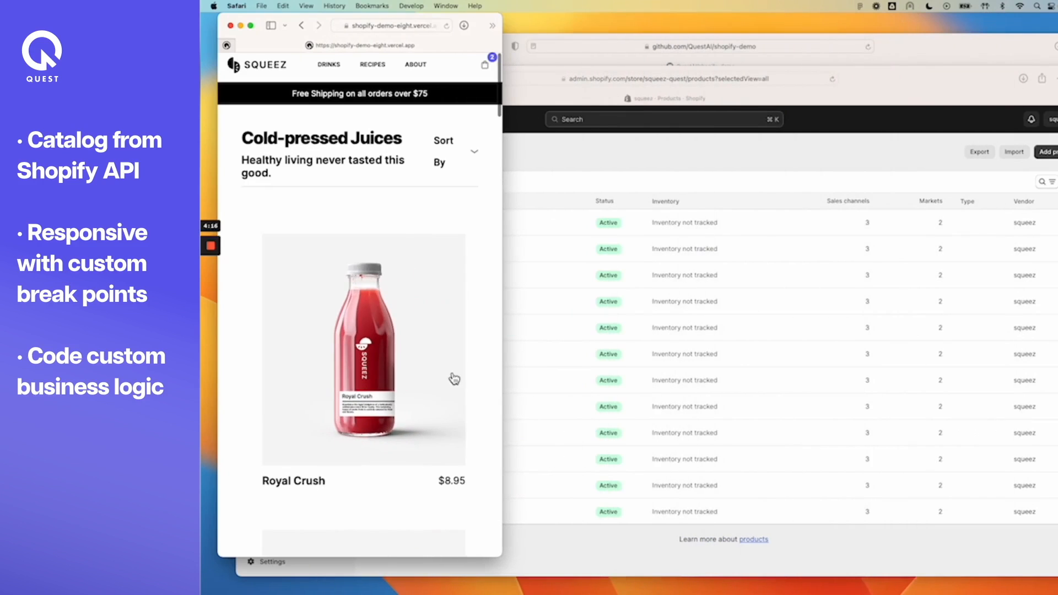
scroll(419, 369, "down", 5)
scroll(419, 370, "up", 10)
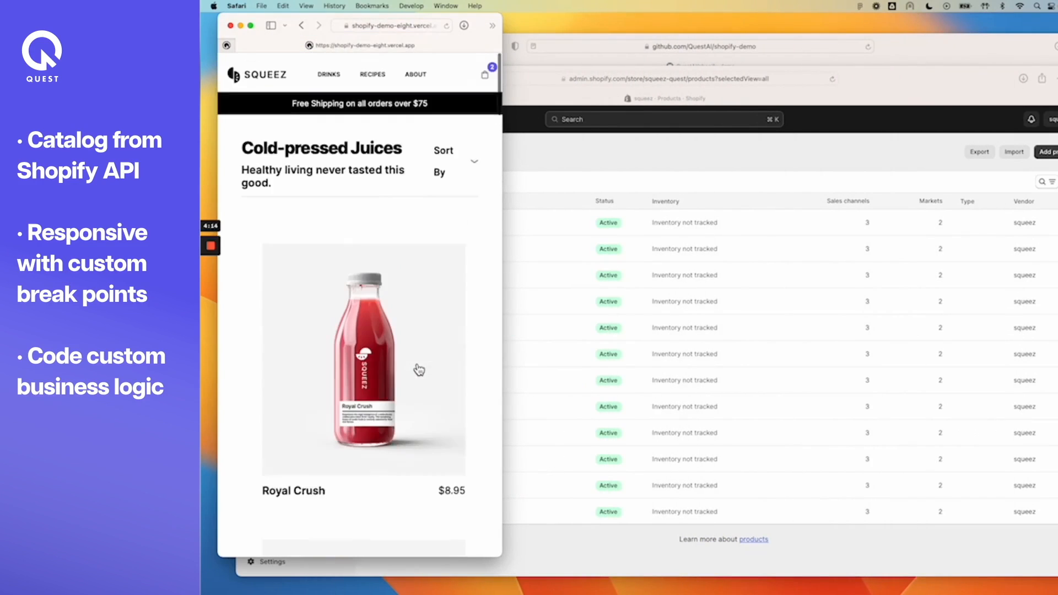
Widen the window back to the full four-column grid and go to the Haute Sip product
left_click_drag(505, 368, 1057, 367)
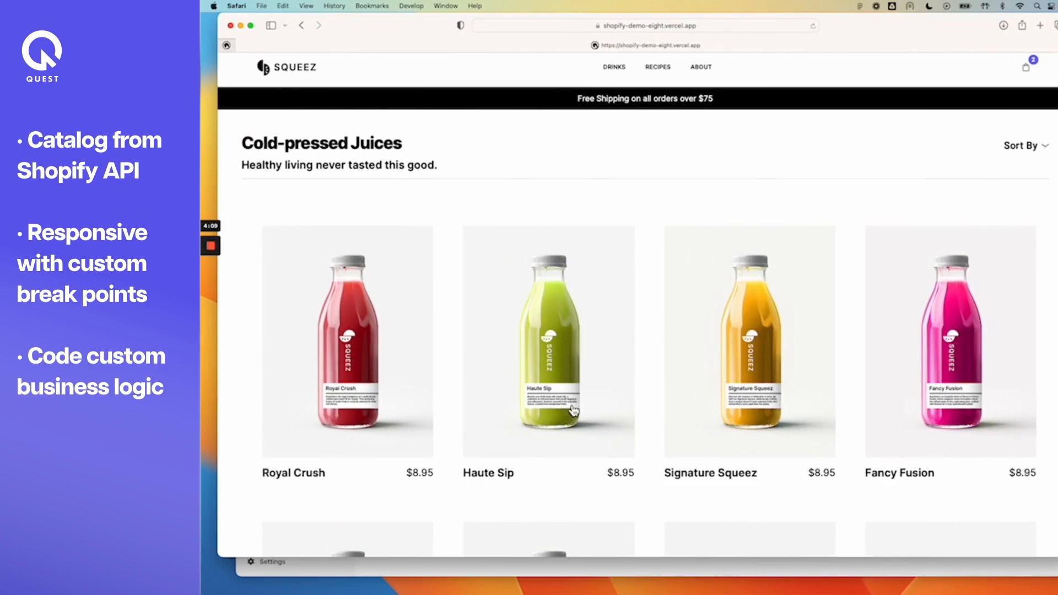
left_click(573, 410)
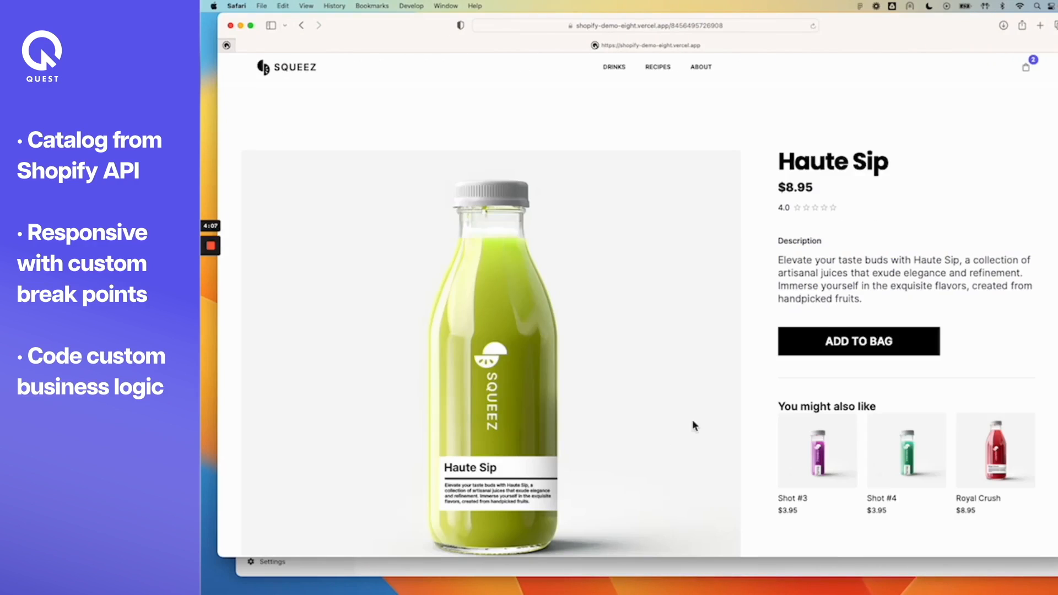
scroll(714, 423, "down", 5)
scroll(715, 424, "up", 5)
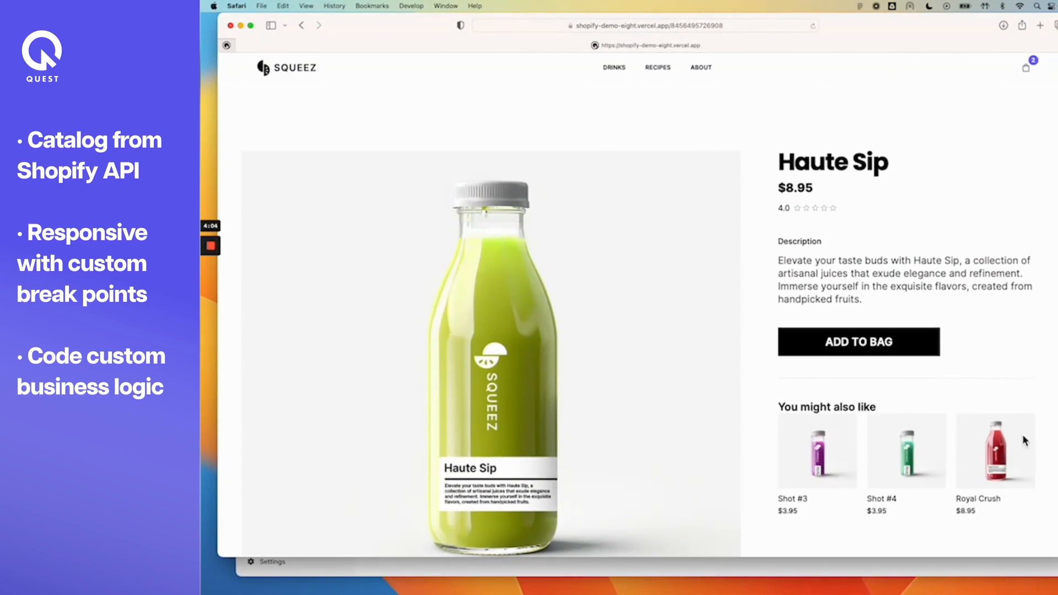
Shrink the Haute Sip page to mobile width, restore desktop width, then view the cart
left_click_drag(1056, 367, 504, 367)
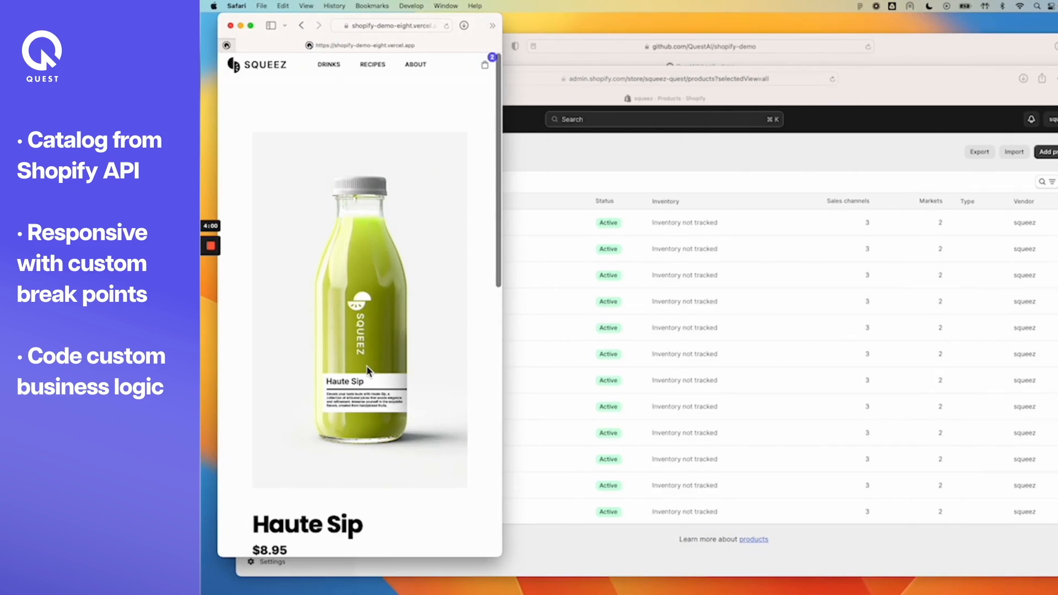
scroll(368, 373, "down", 5)
scroll(368, 372, "up", 5)
scroll(367, 372, "up", 1)
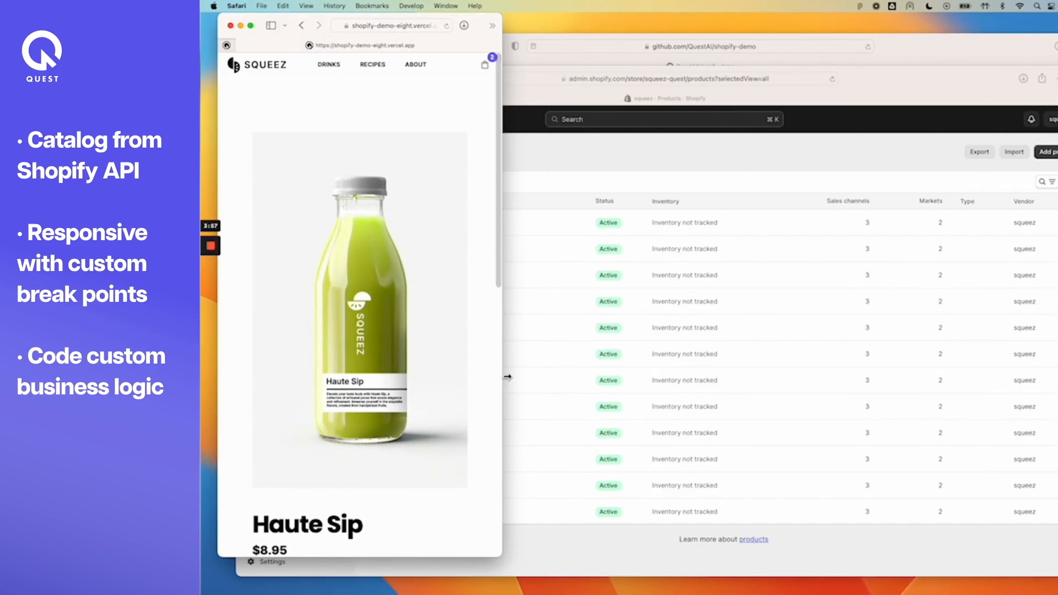
left_click_drag(503, 381, 985, 379)
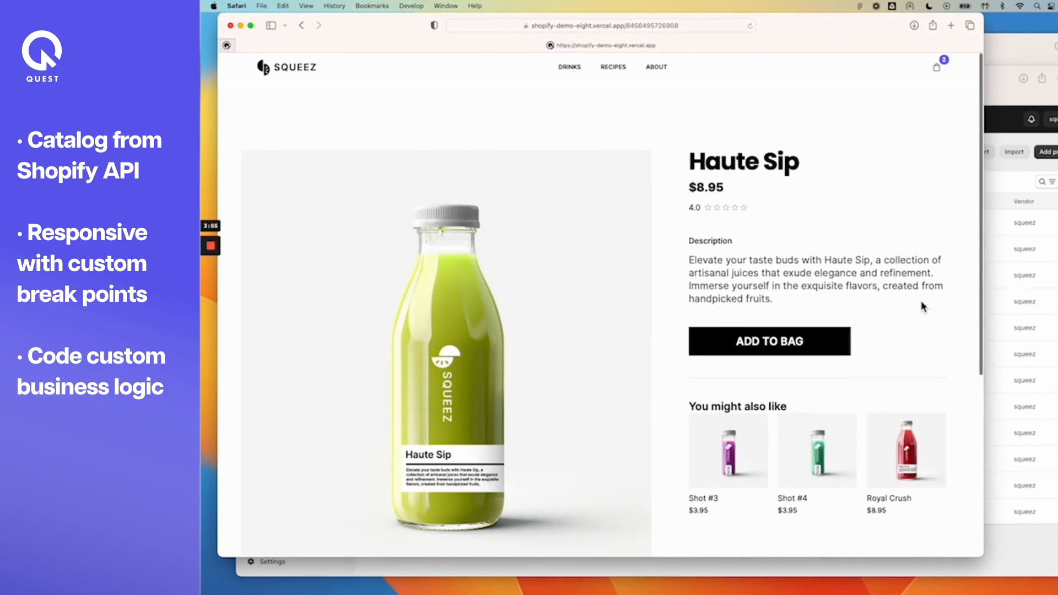
left_click(940, 70)
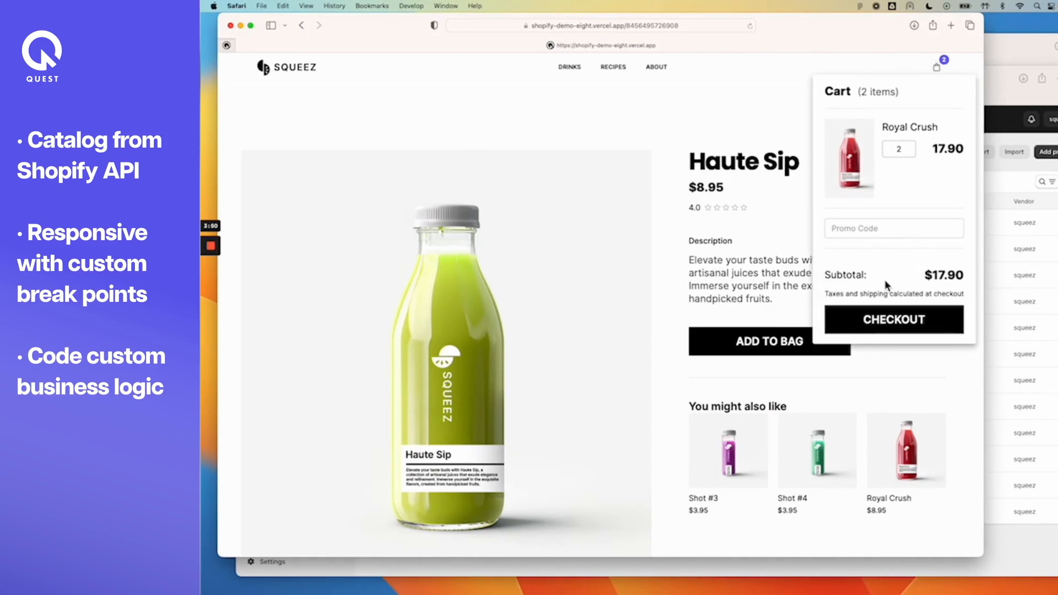
Close the cart panel, confirm Haute Sip joined the cart at $26.85 subtotal, and close it again
left_click(915, 371)
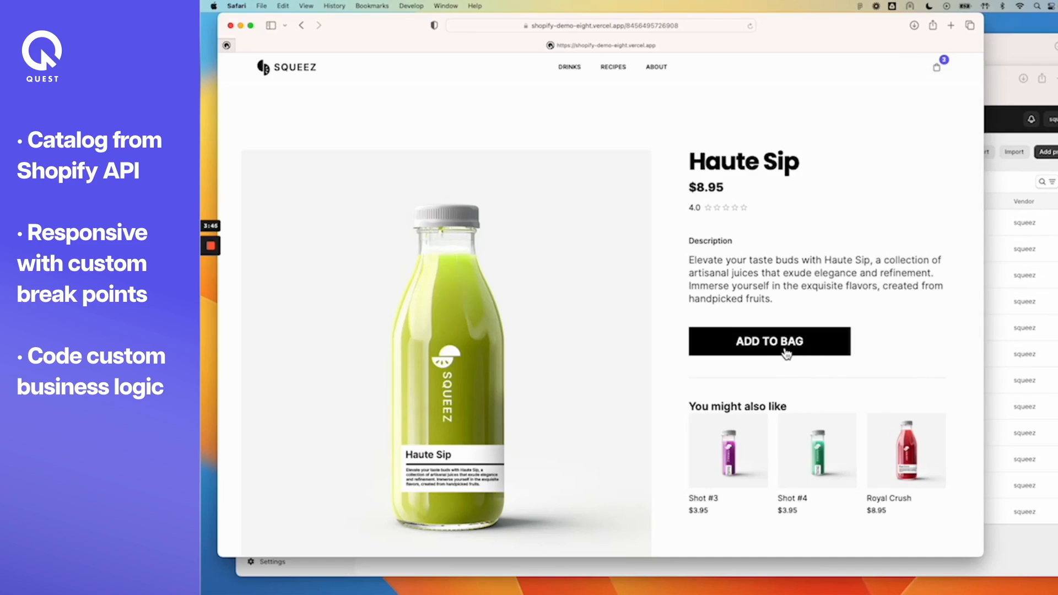
left_click(939, 69)
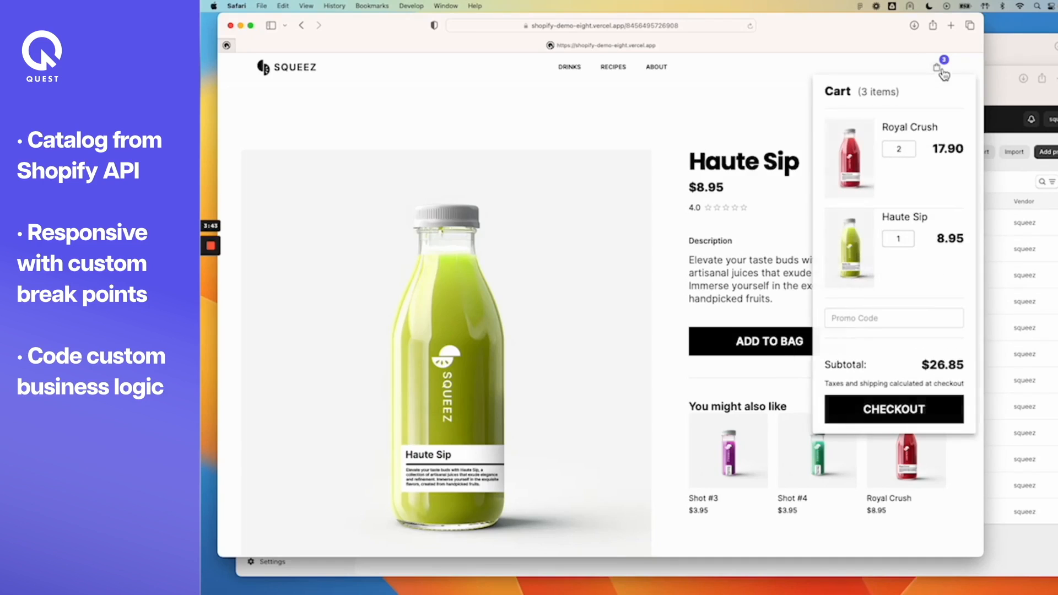
left_click(783, 254)
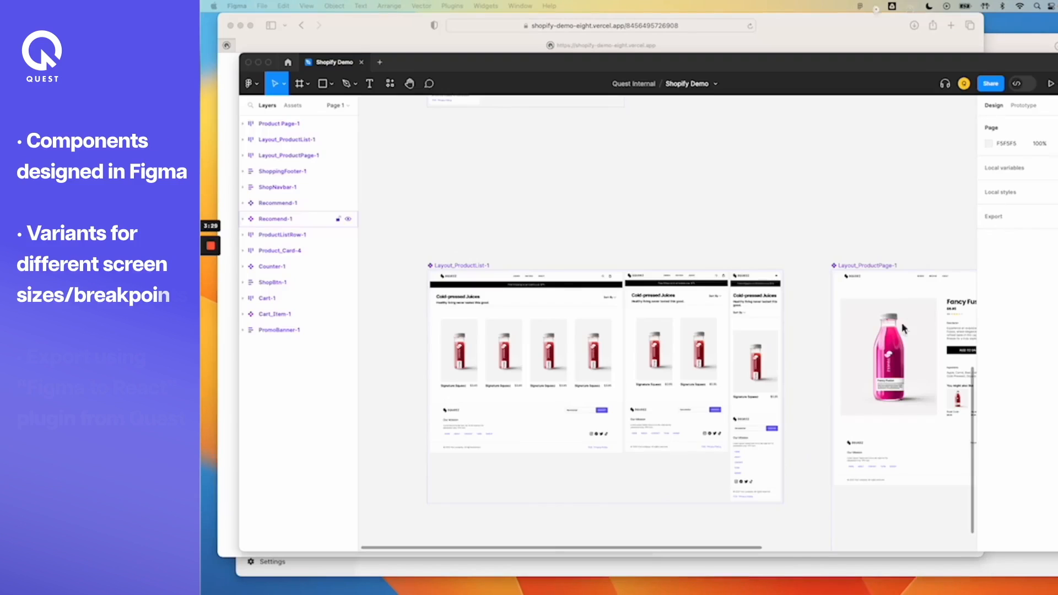
scroll(609, 214, "down", 2)
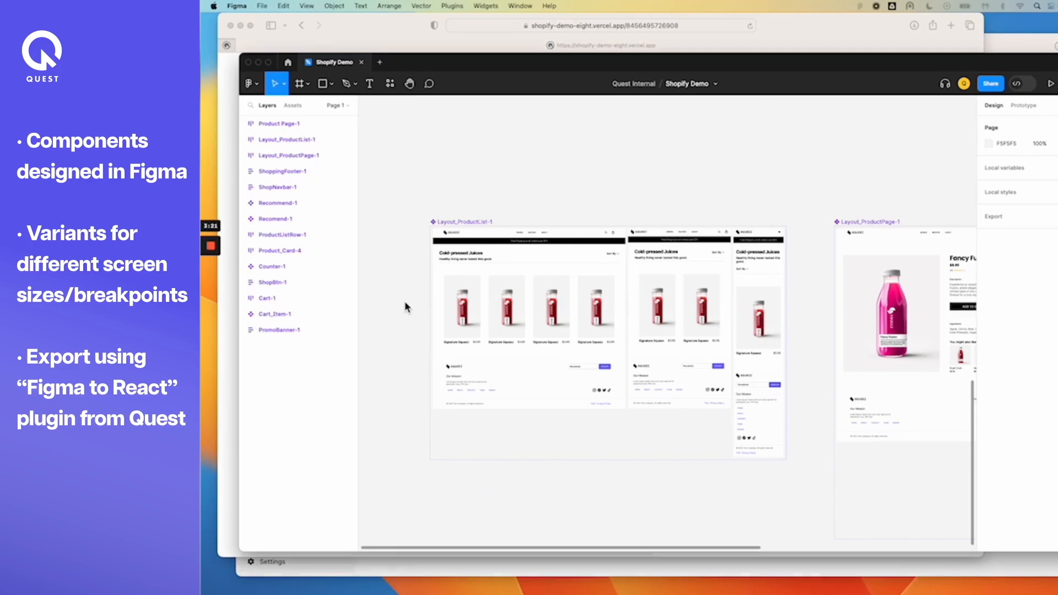
scroll(405, 301, "up", 4)
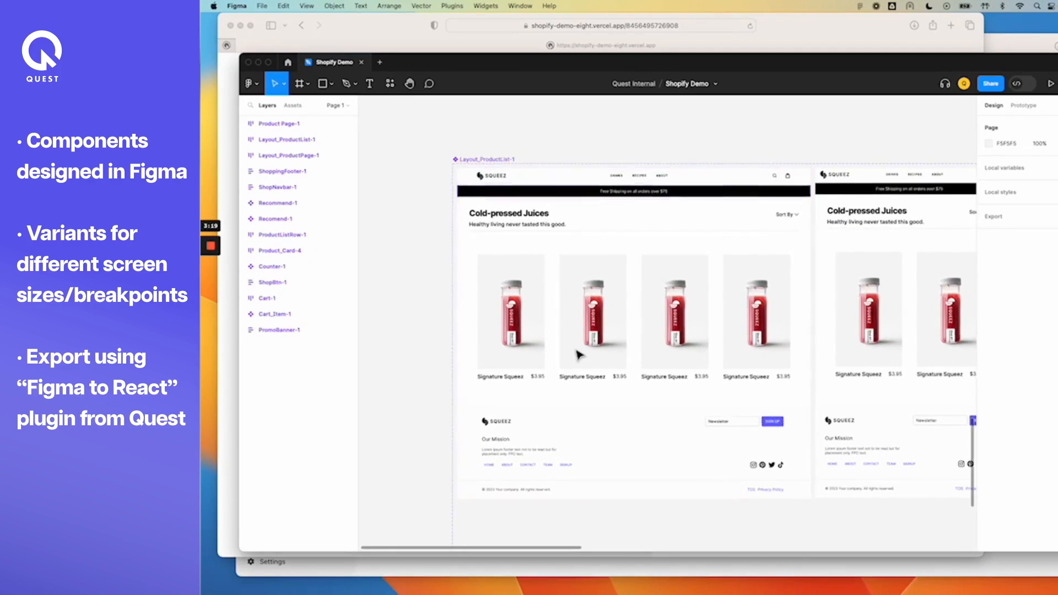
scroll(579, 355, "down", 1)
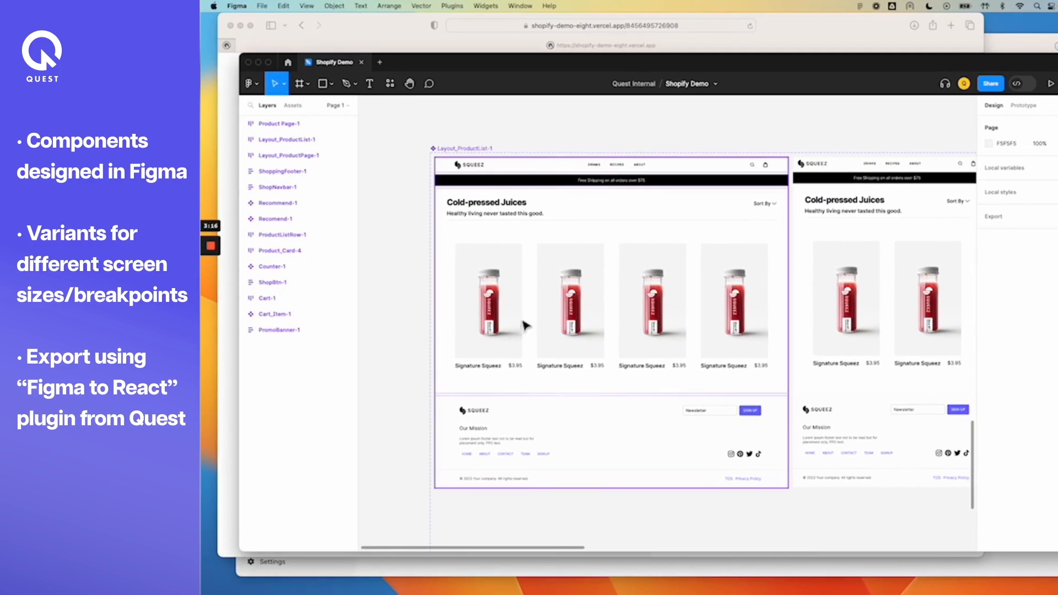
scroll(539, 308, "down", 2)
scroll(539, 307, "down", 4)
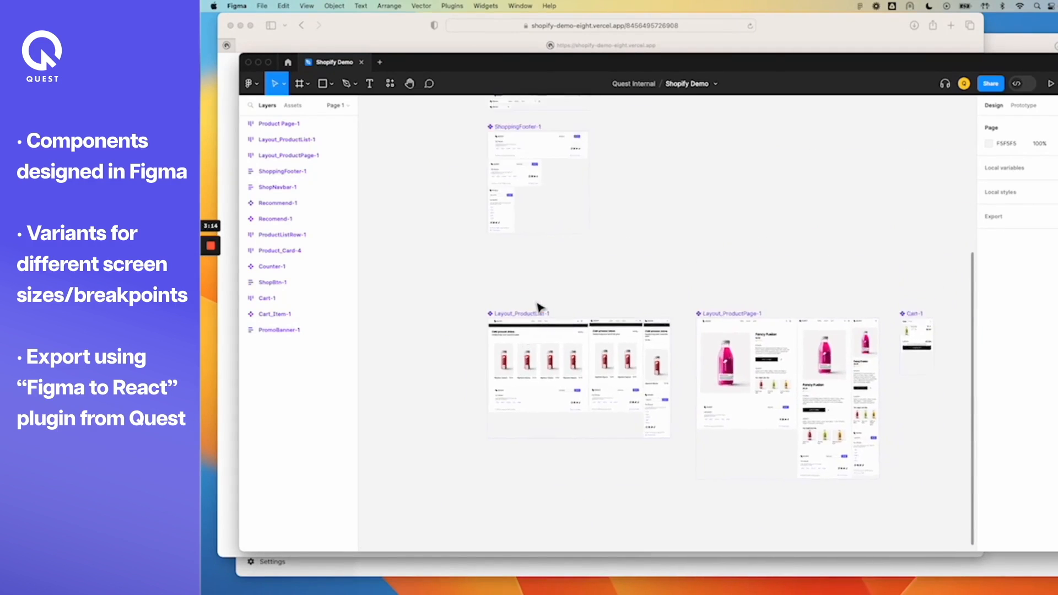
scroll(539, 307, "up", 3)
scroll(539, 307, "down", 1)
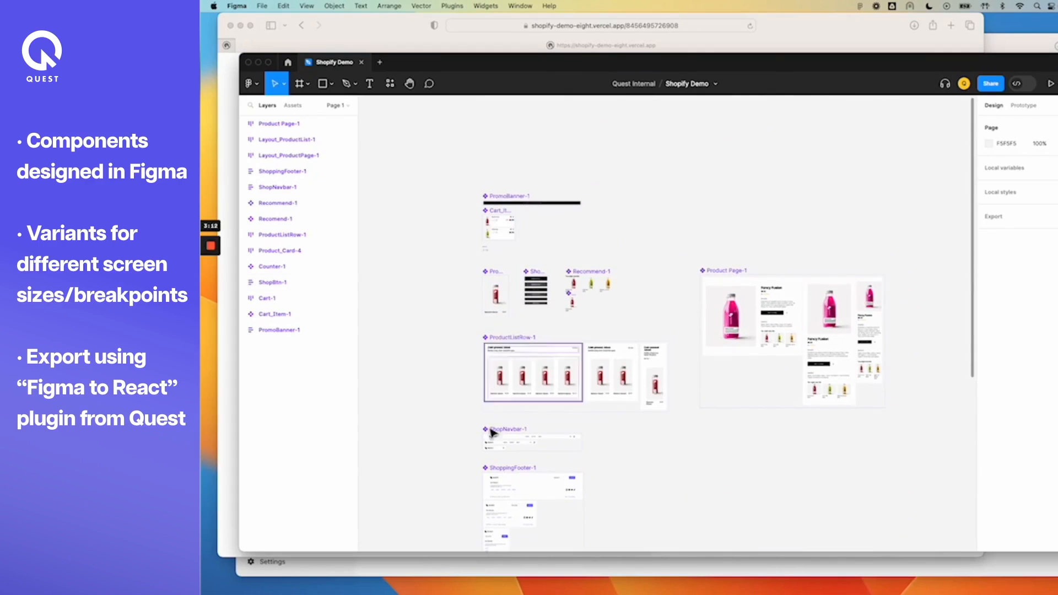
scroll(526, 482, "down", 5)
scroll(526, 482, "down", 3)
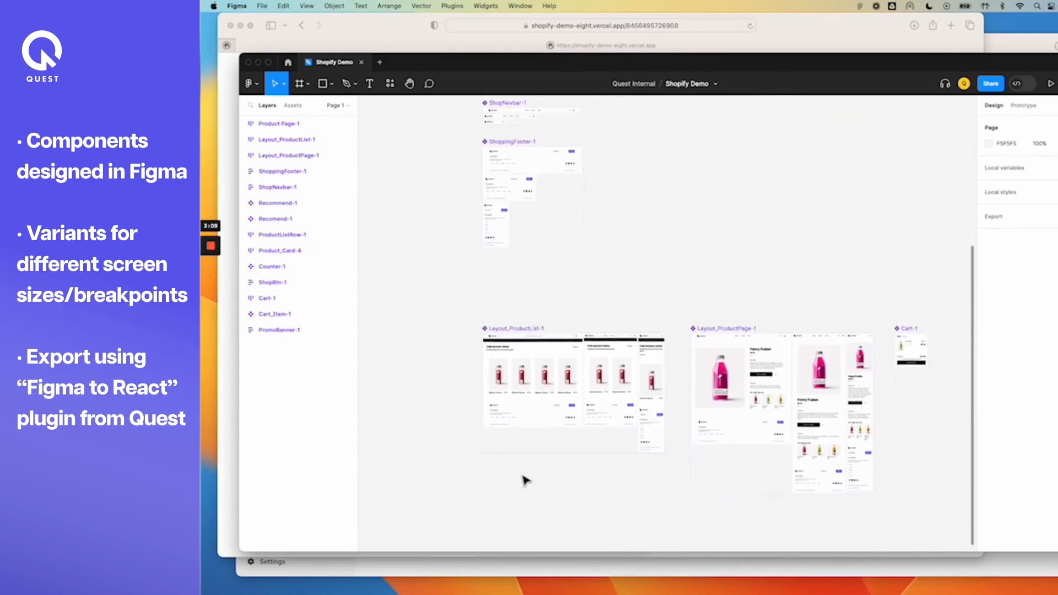
scroll(525, 483, "up", 2)
scroll(525, 482, "up", 5)
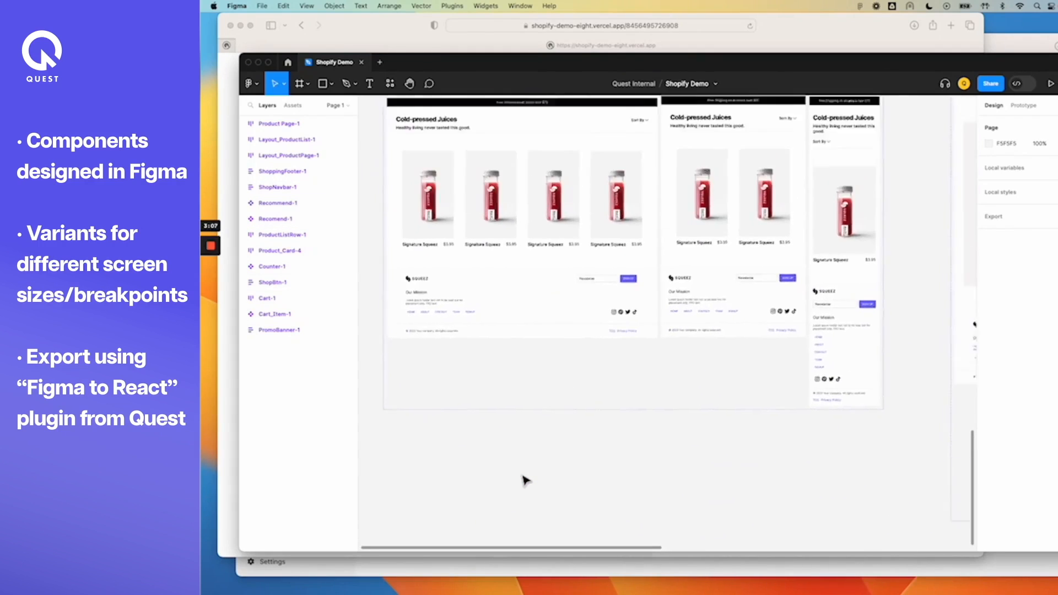
scroll(524, 482, "up", 5)
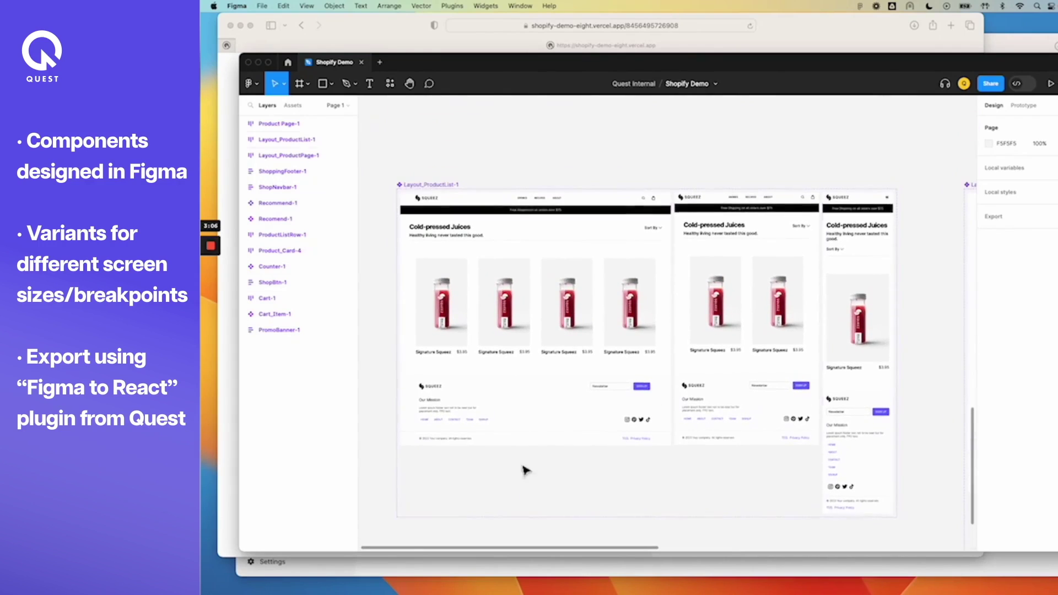
Select the Desktop variant of Layout_ProductList-1 for inspection, then clear the selection
left_click(643, 347)
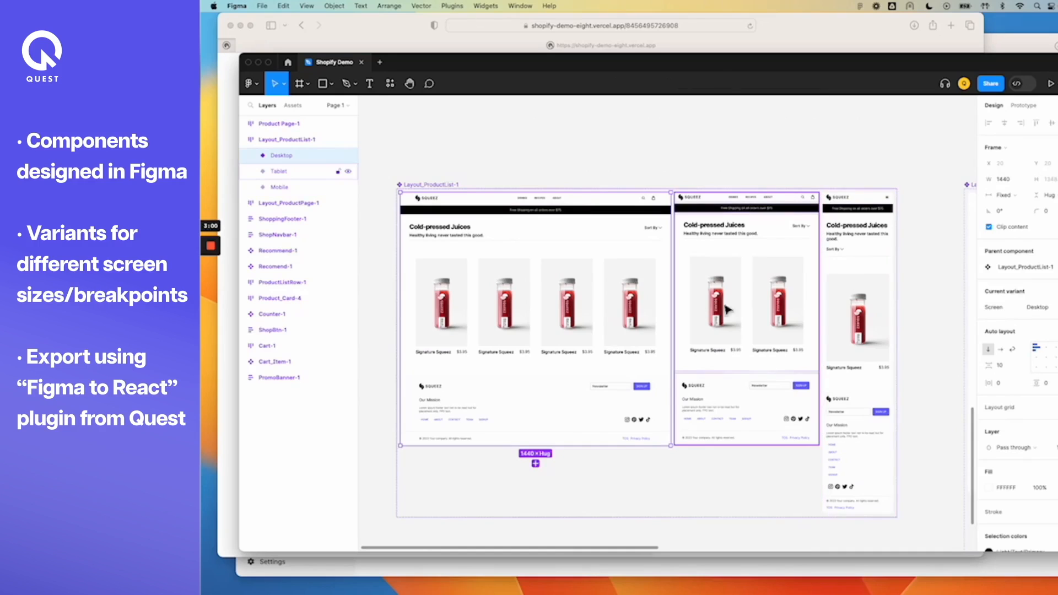
left_click(748, 512)
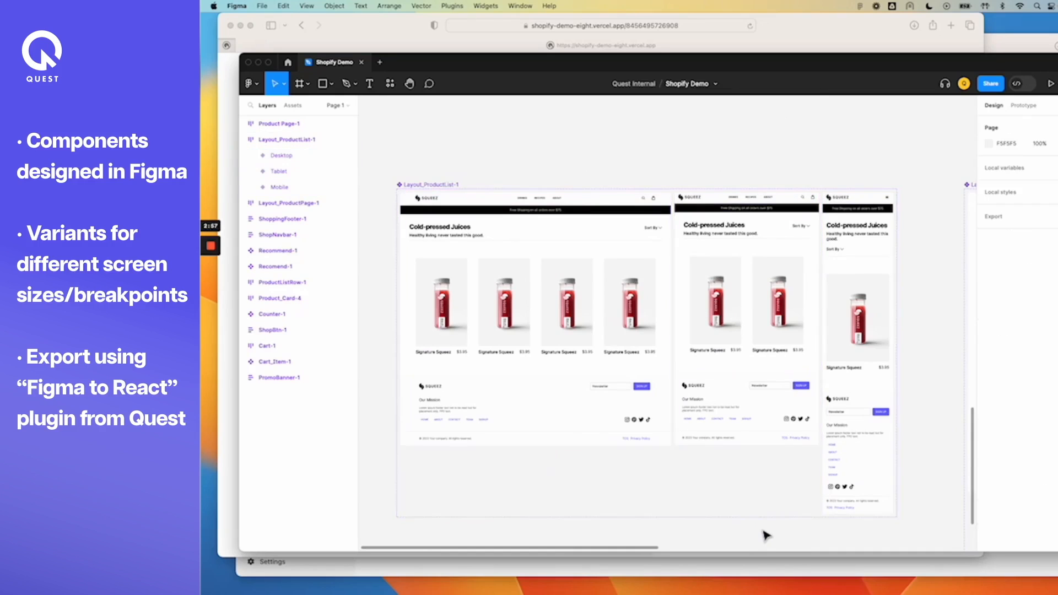
scroll(761, 529, "right", 5)
scroll(765, 535, "right", 5)
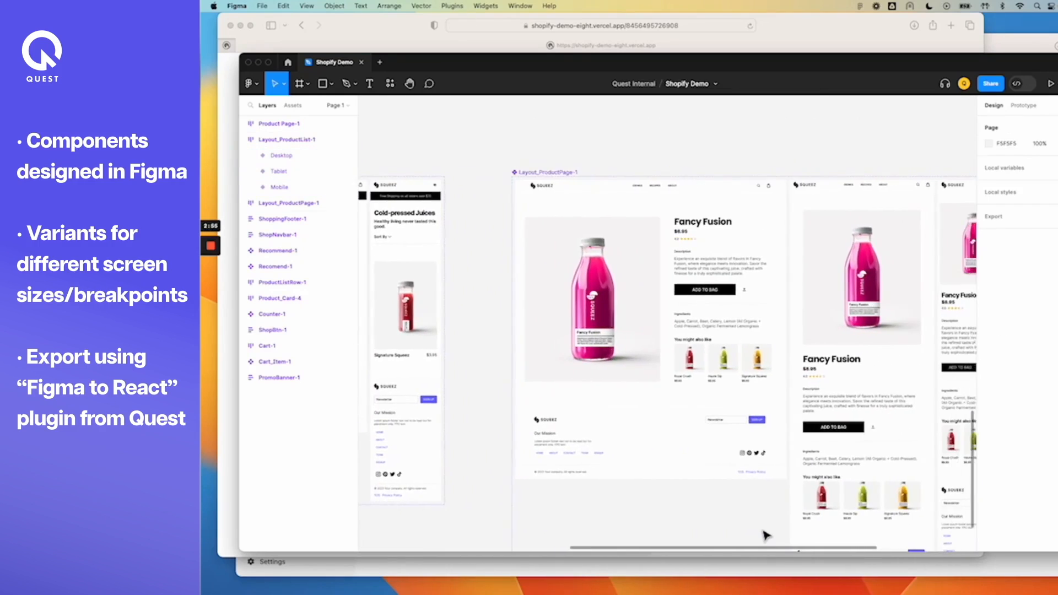
scroll(744, 530, "right", 5)
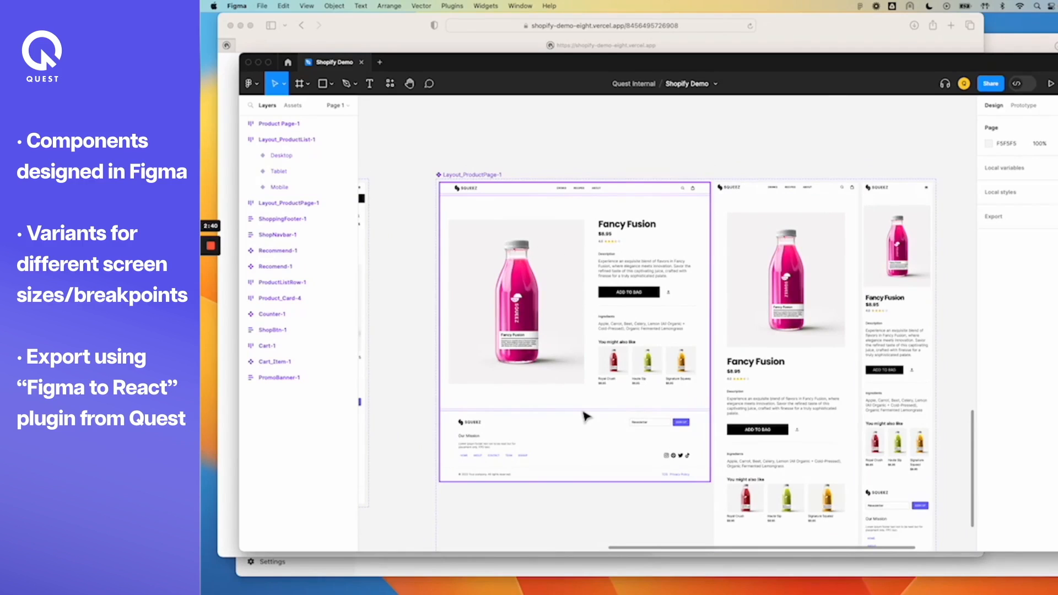
scroll(585, 416, "down", 5)
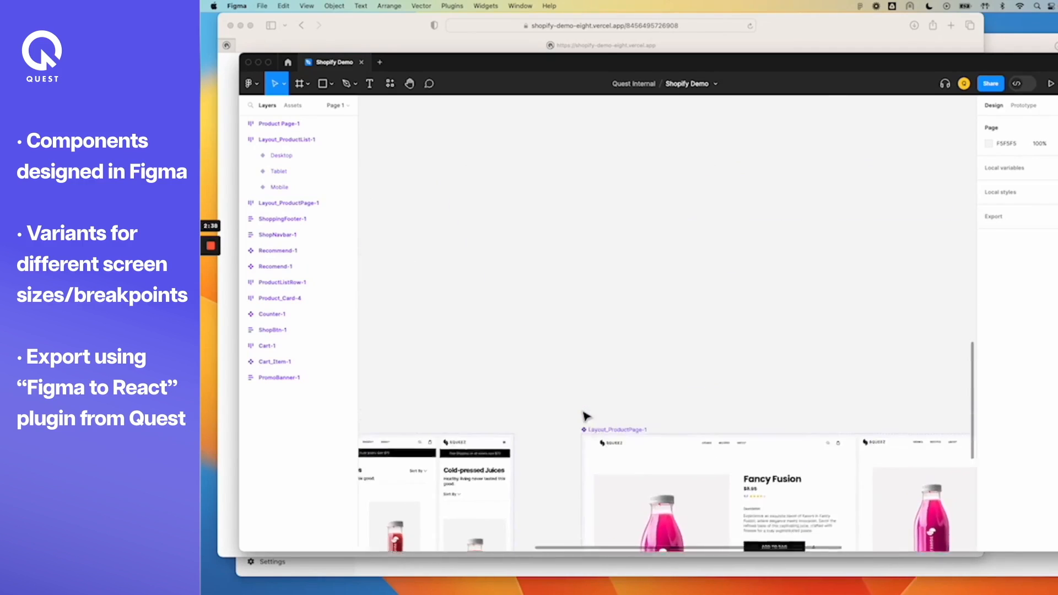
scroll(584, 416, "down", 5)
scroll(584, 416, "down", 5)
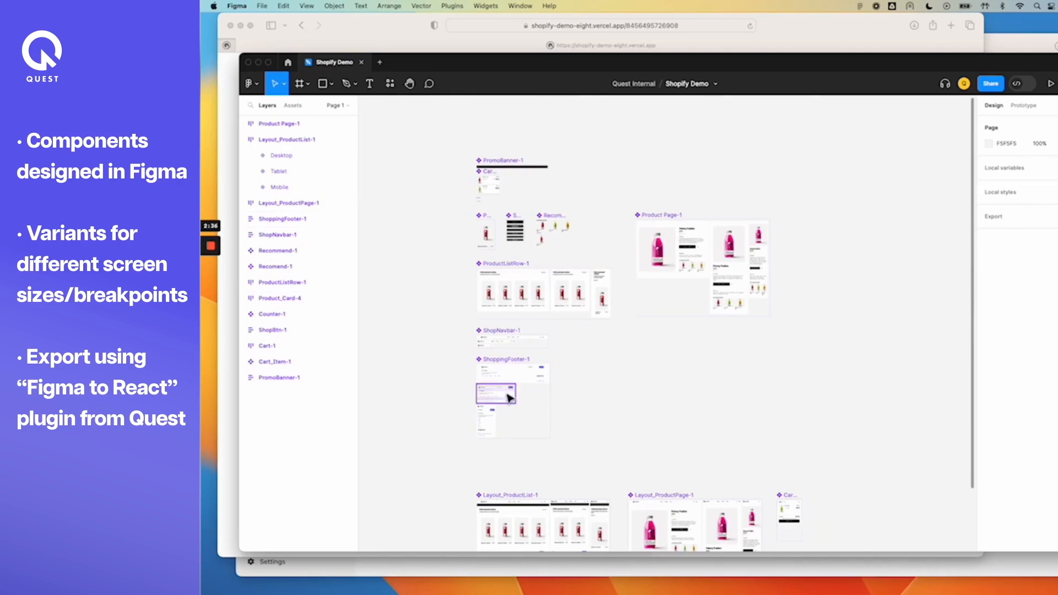
scroll(637, 420, "down", 5)
scroll(638, 419, "down", 3)
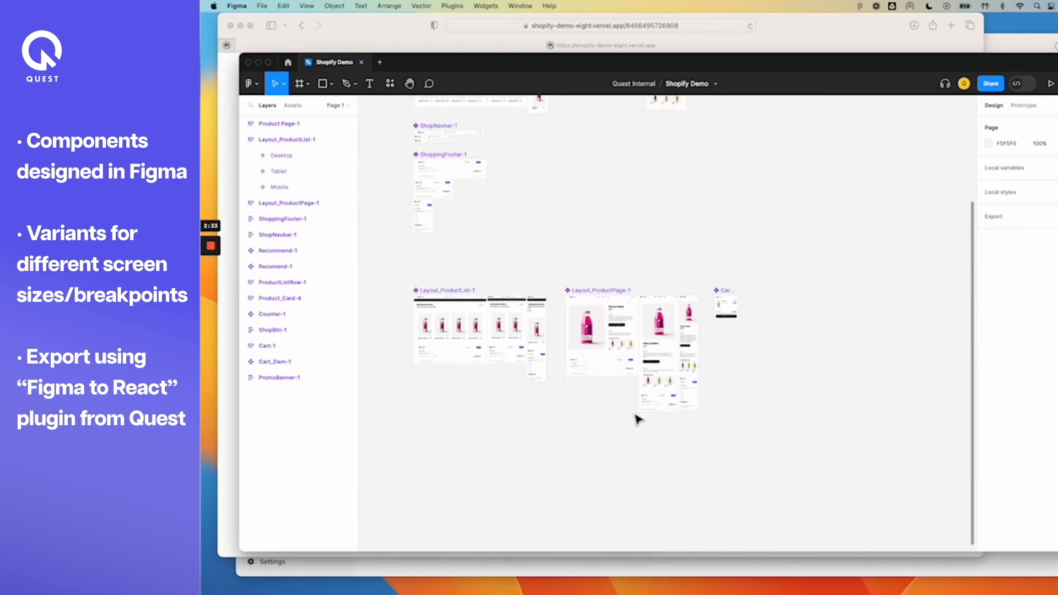
scroll(638, 419, "up", 5)
scroll(637, 419, "up", 5)
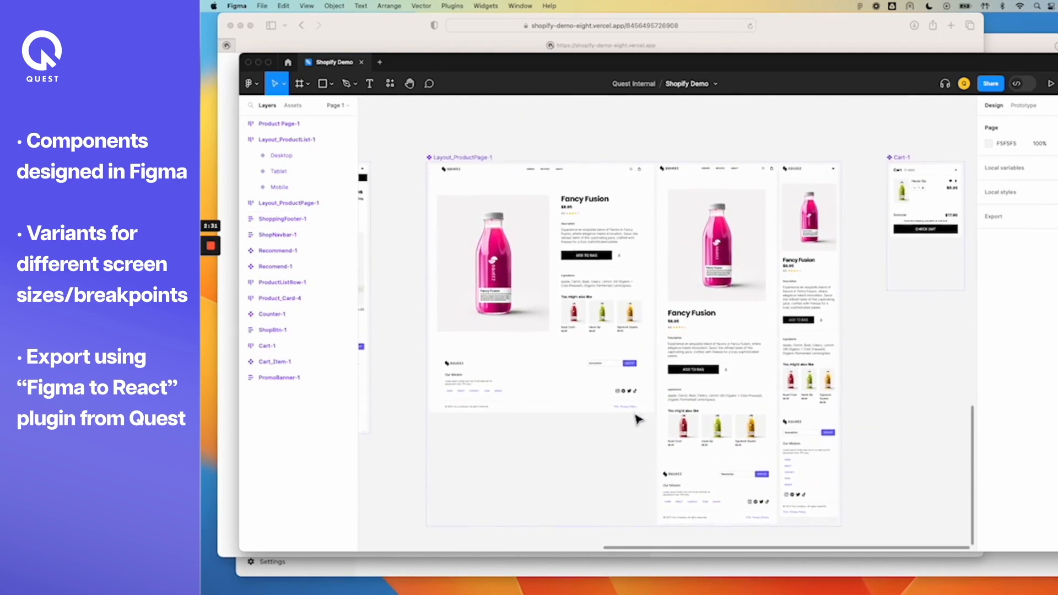
scroll(806, 378, "right", 5)
scroll(806, 377, "right", 3)
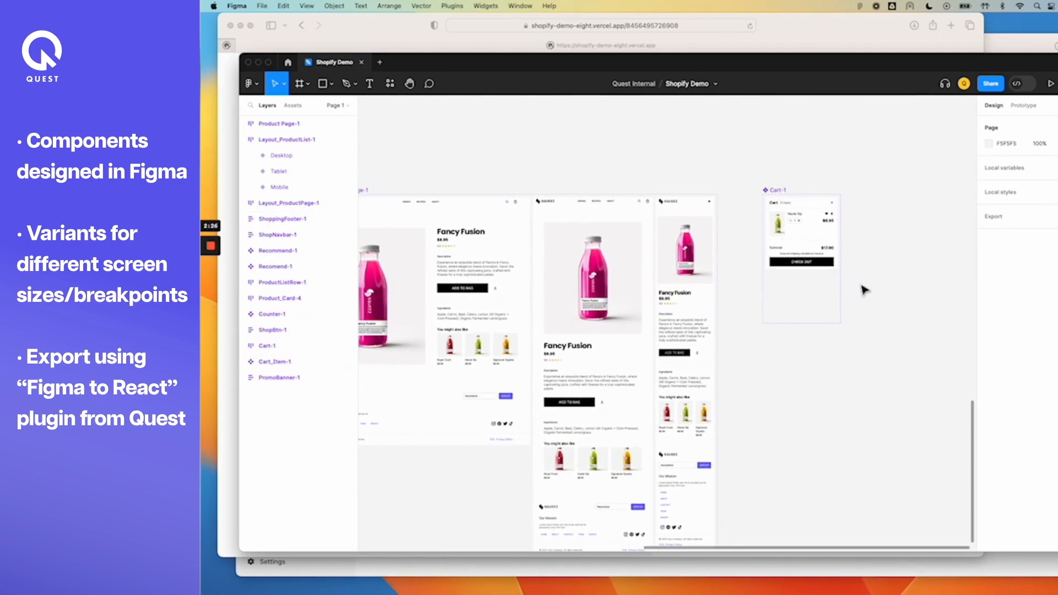
scroll(858, 250, "up", 5)
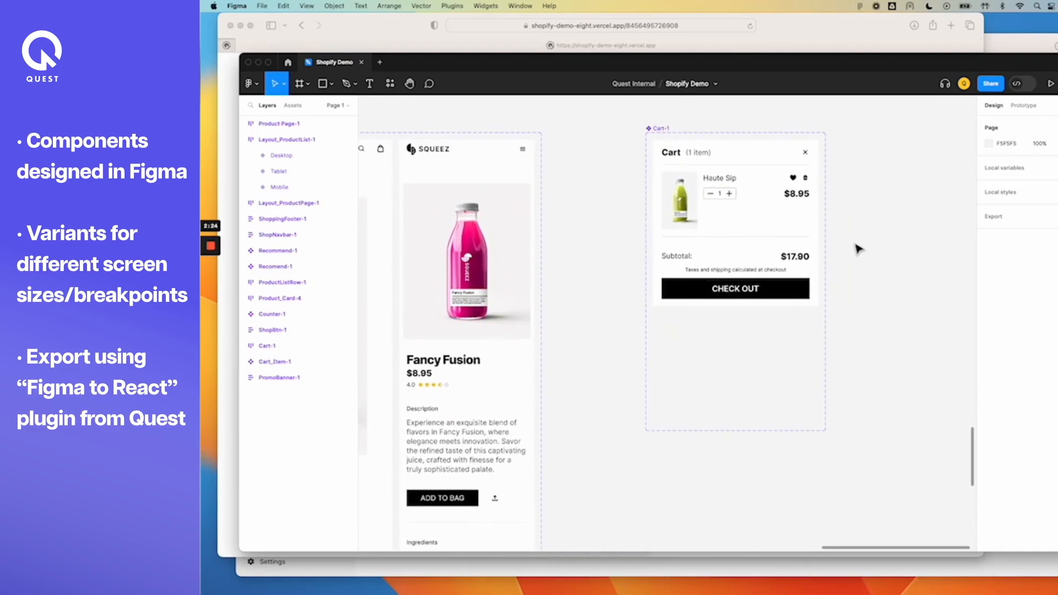
scroll(858, 250, "up", 3)
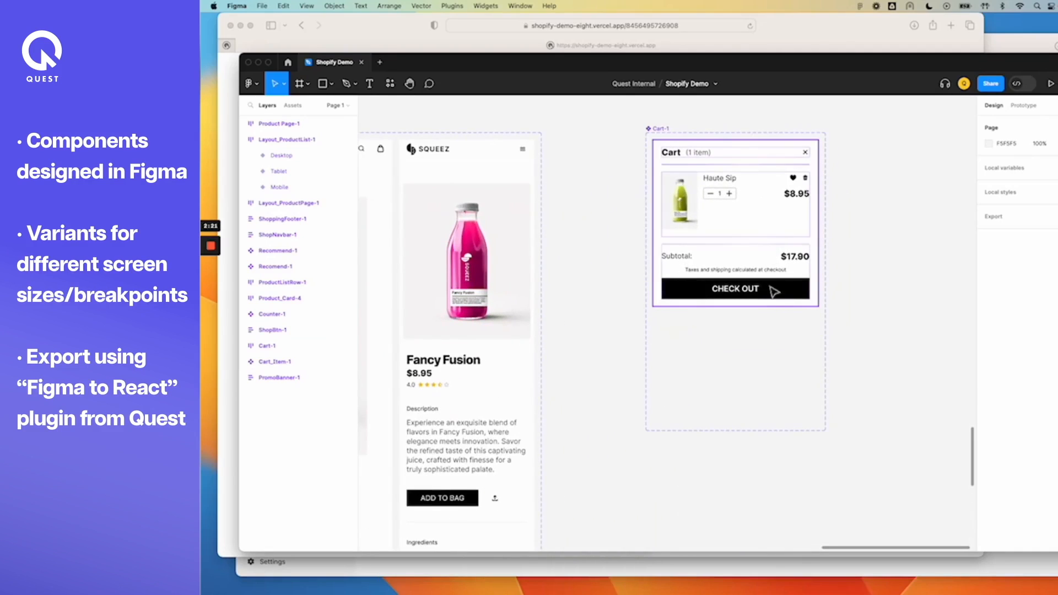
left_click(772, 314)
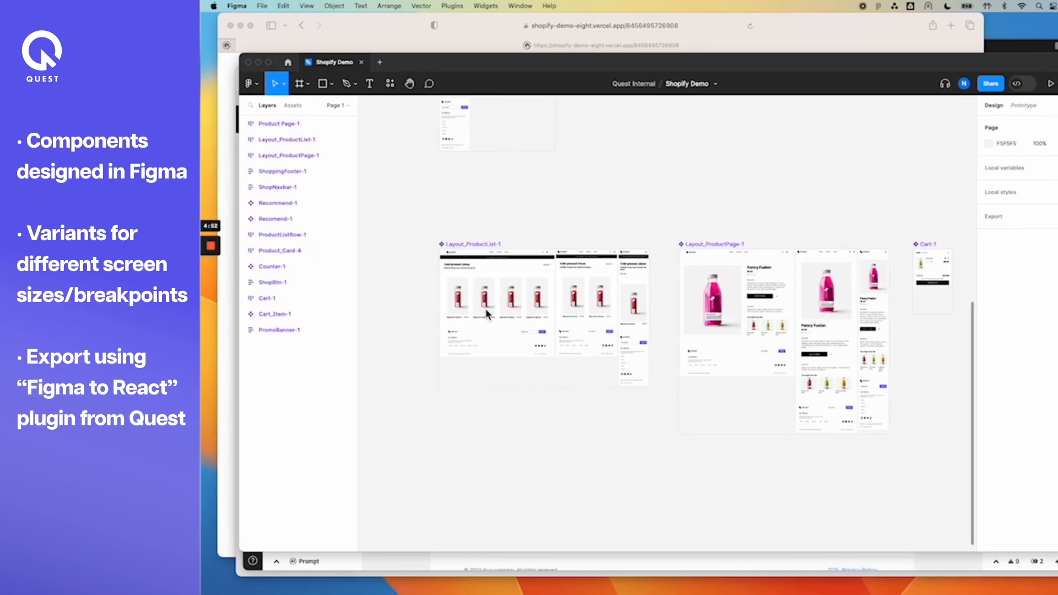
scroll(530, 228, "up", 5)
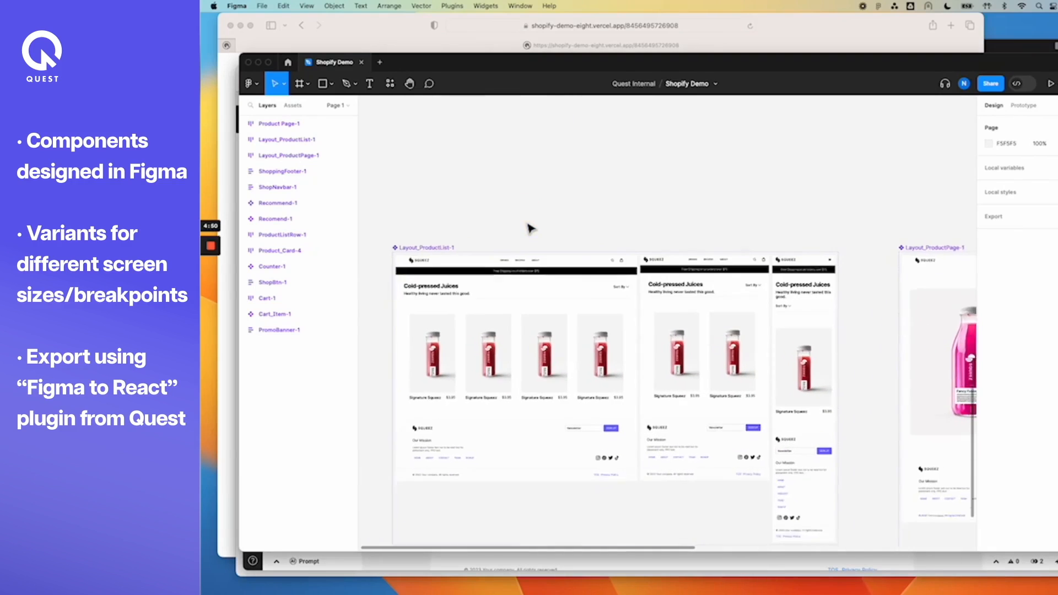
scroll(530, 228, "up", 1)
Select the Layout_ProductList-1 component set and show the installed Plugins menu
left_click(430, 239)
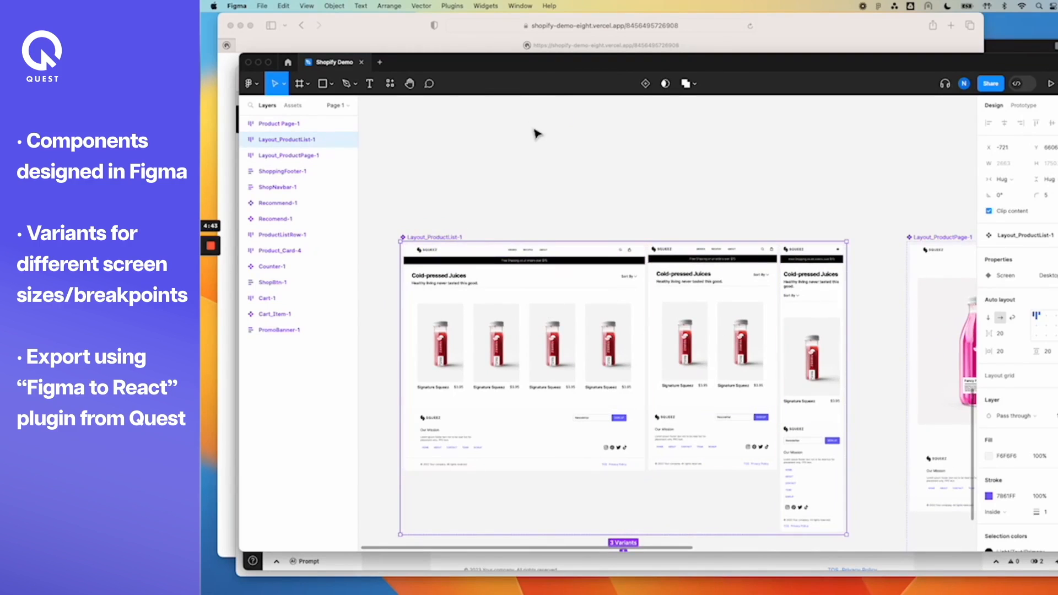
left_click(452, 5)
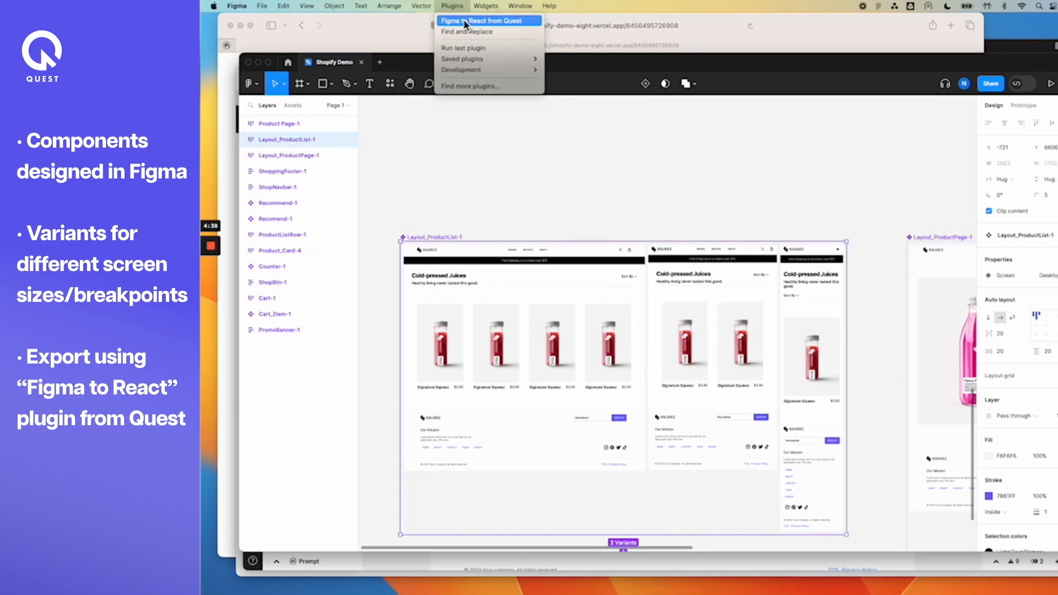
Run Figma to React from Quest with nested component instances included and sync the component
left_click(466, 21)
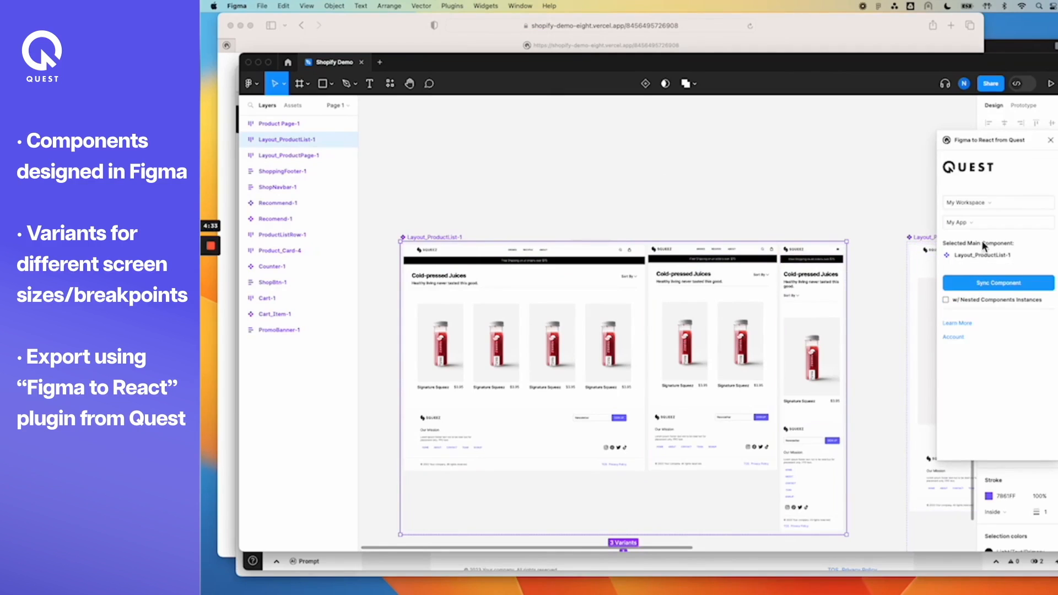
left_click(948, 300)
left_click(1003, 285)
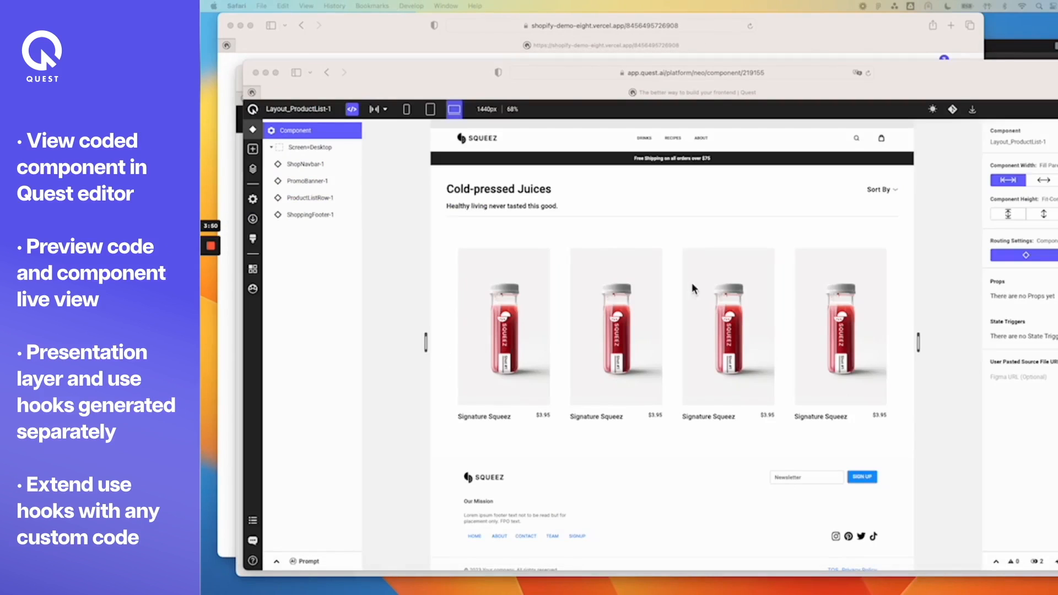
Preview Layout_ProductList-1 at tablet, mobile and desktop widths, then go to the components gallery
left_click(393, 222)
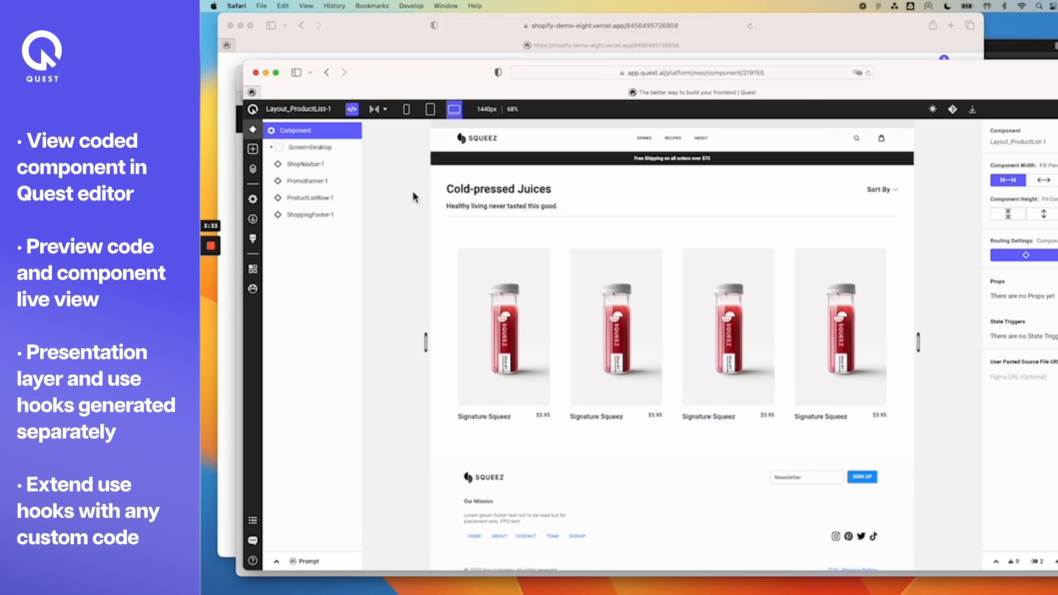
left_click(431, 108)
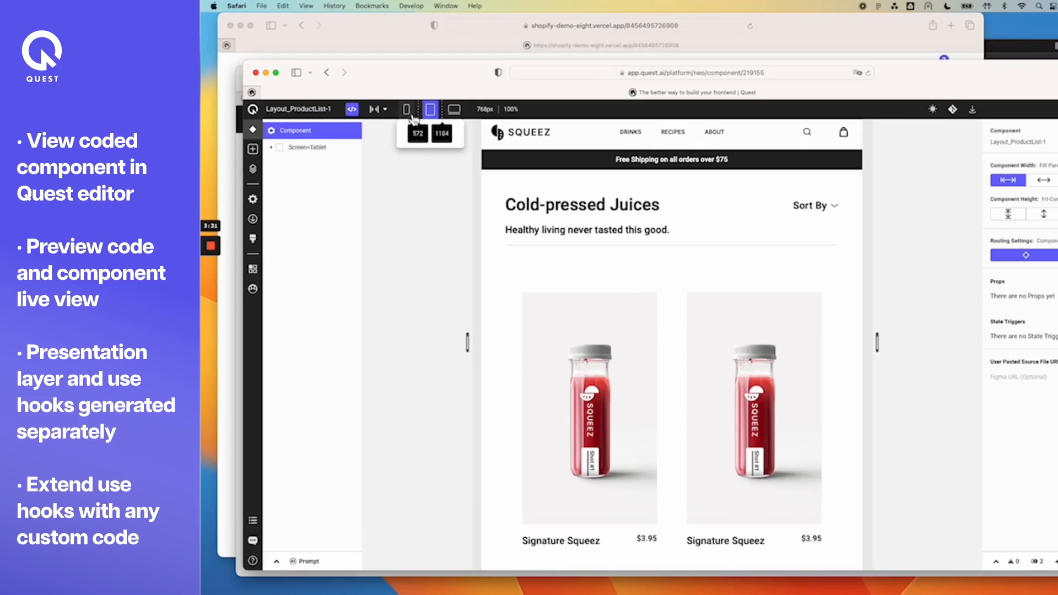
left_click(407, 108)
left_click(453, 108)
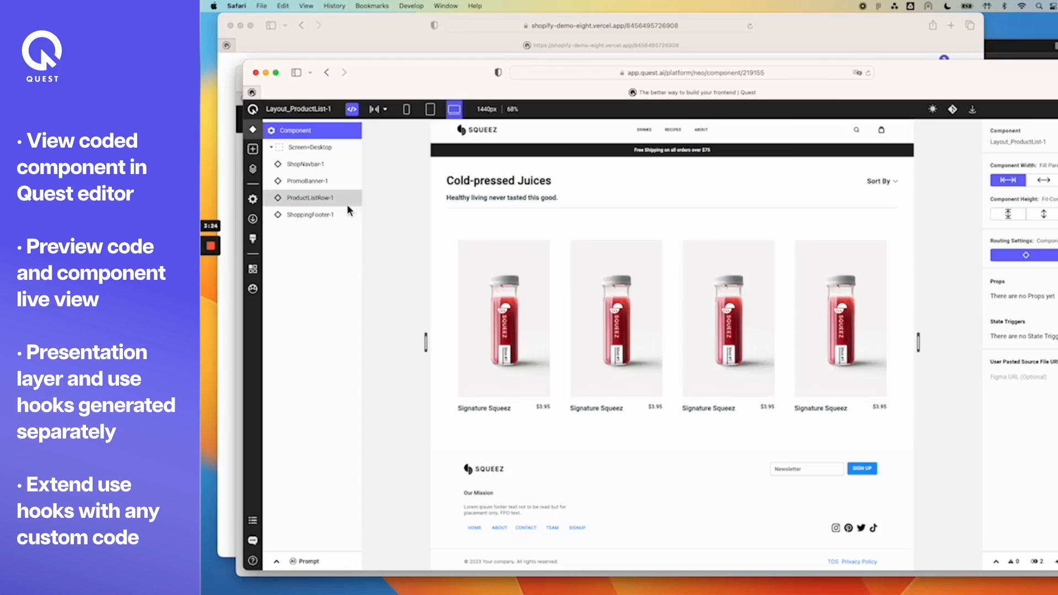
left_click(253, 169)
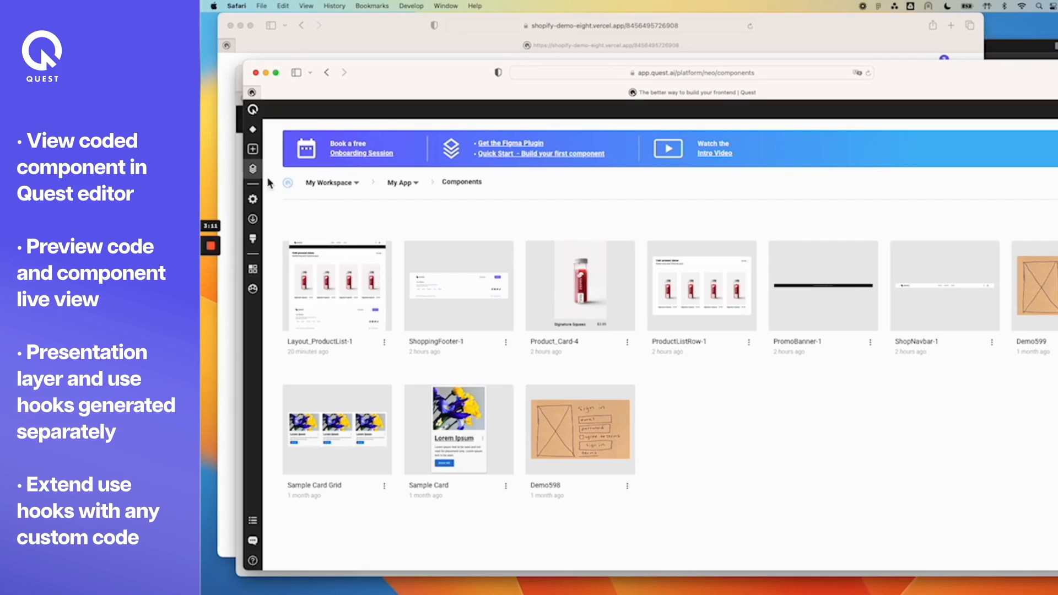
Reopen Layout_ProductList-1, widen its preview to 1551px, and switch to Code & Preview mode
left_click(253, 130)
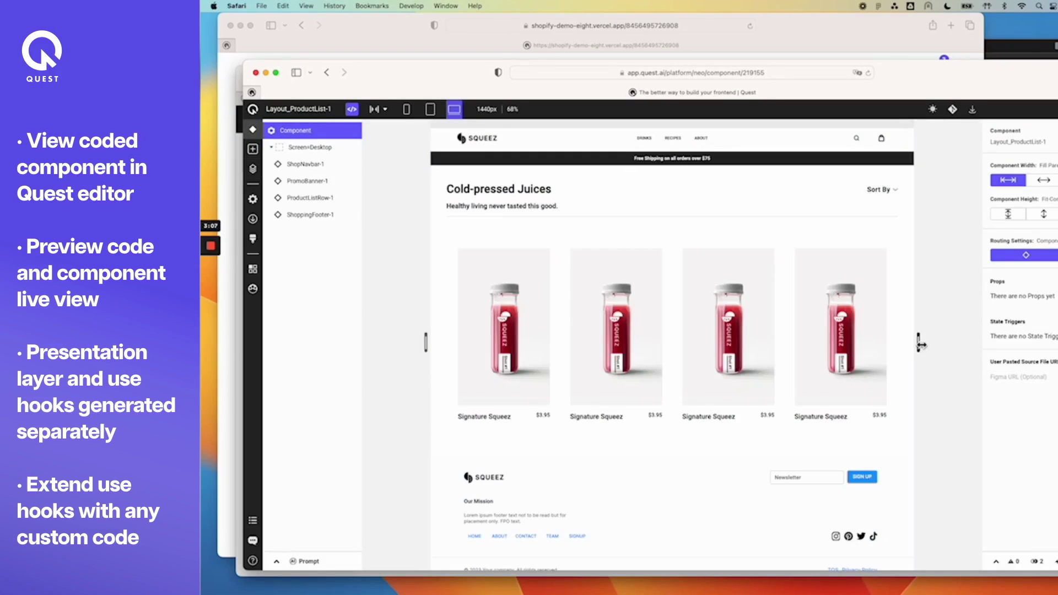
left_click_drag(919, 343, 938, 346)
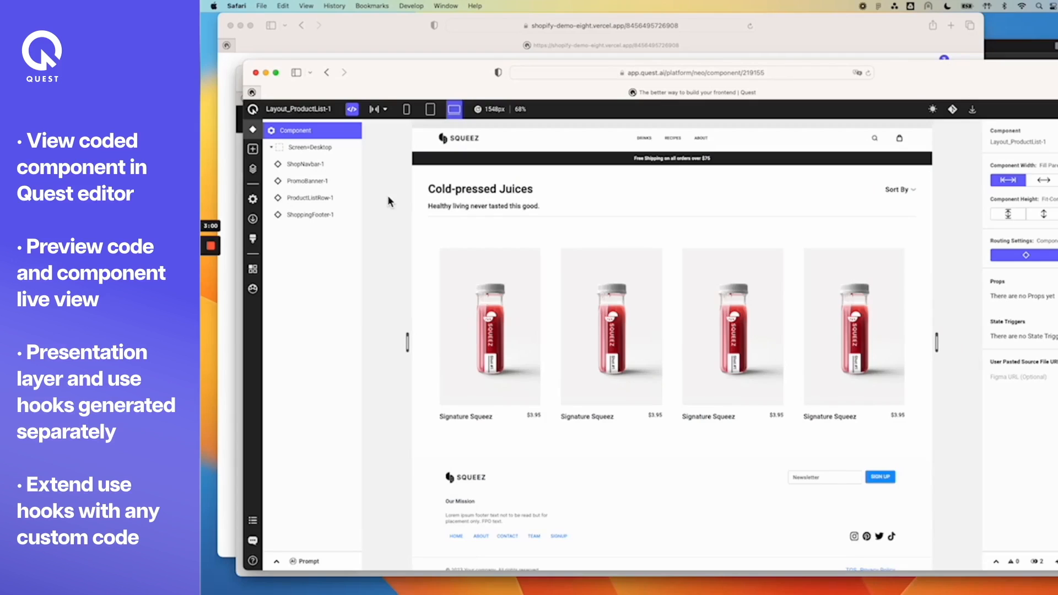
left_click(352, 110)
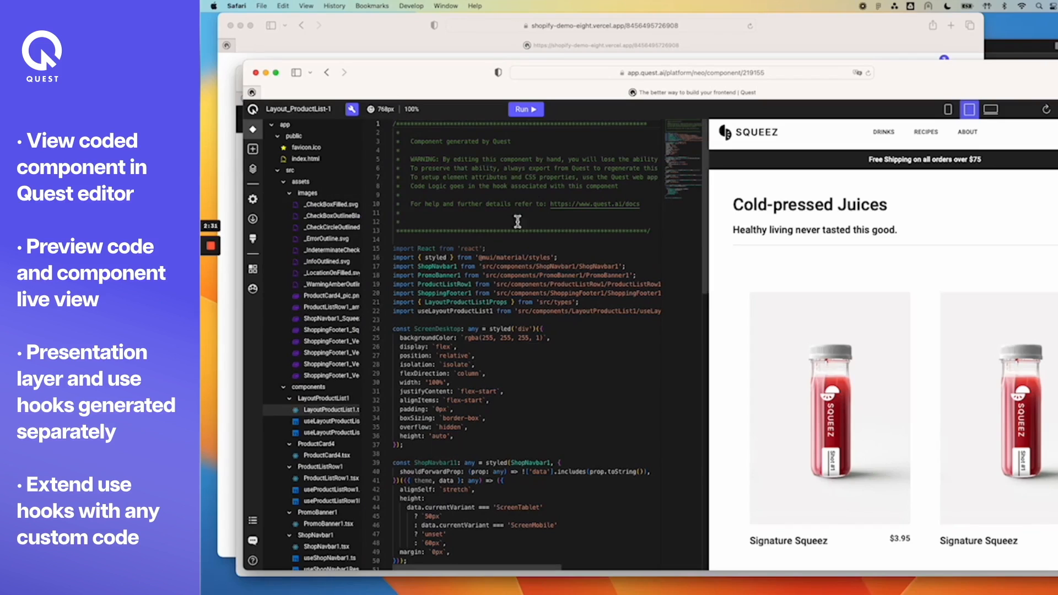
scroll(519, 427, "down", 1)
scroll(519, 428, "down", 5)
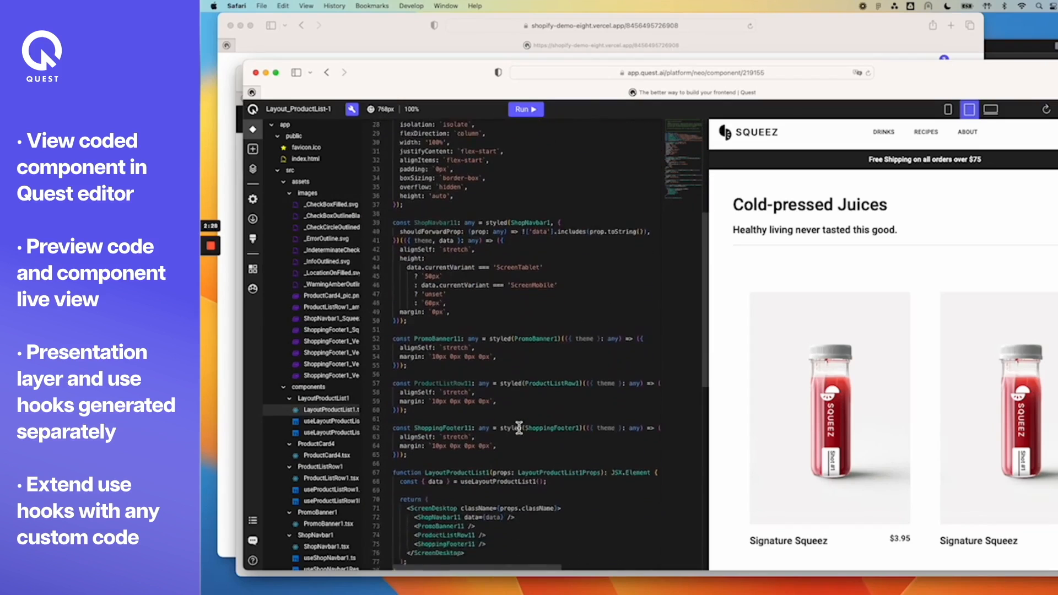
scroll(518, 428, "down", 5)
scroll(518, 428, "up", 10)
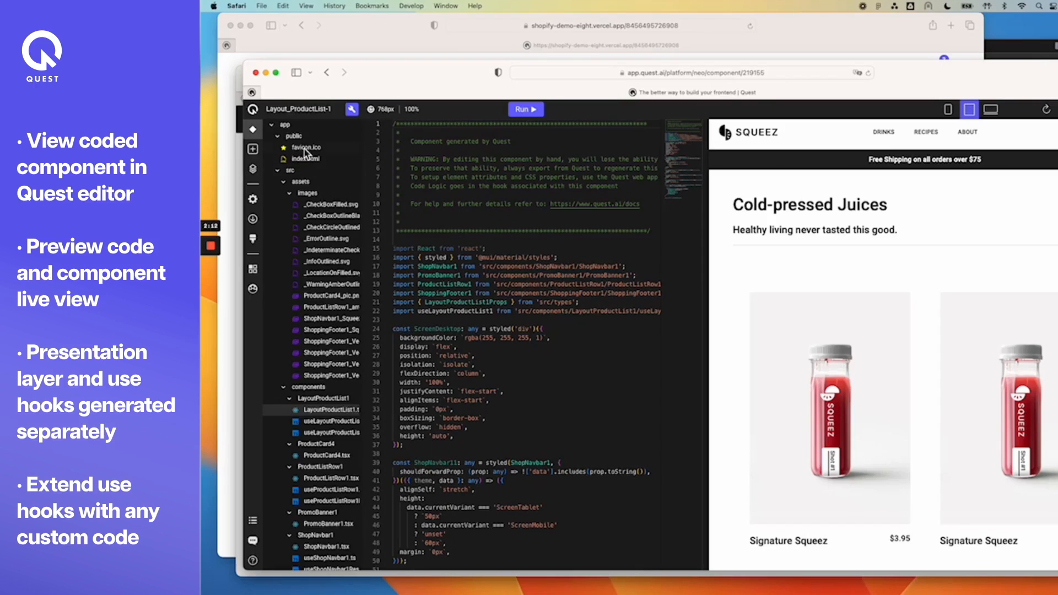
scroll(308, 308, "down", 3)
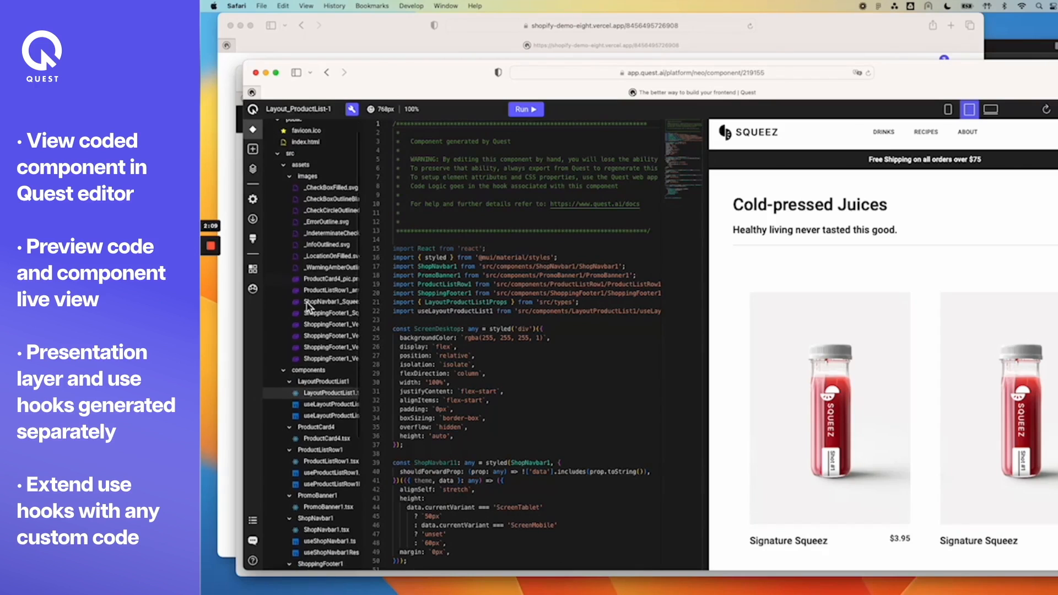
scroll(304, 290, "down", 3)
scroll(302, 274, "down", 4)
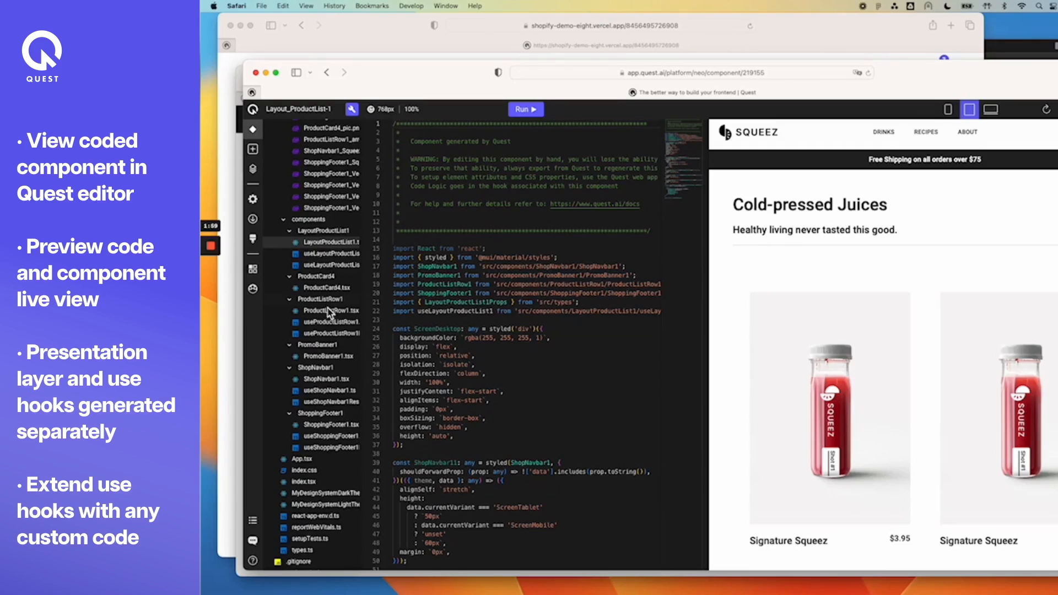
scroll(323, 363, "down", 2)
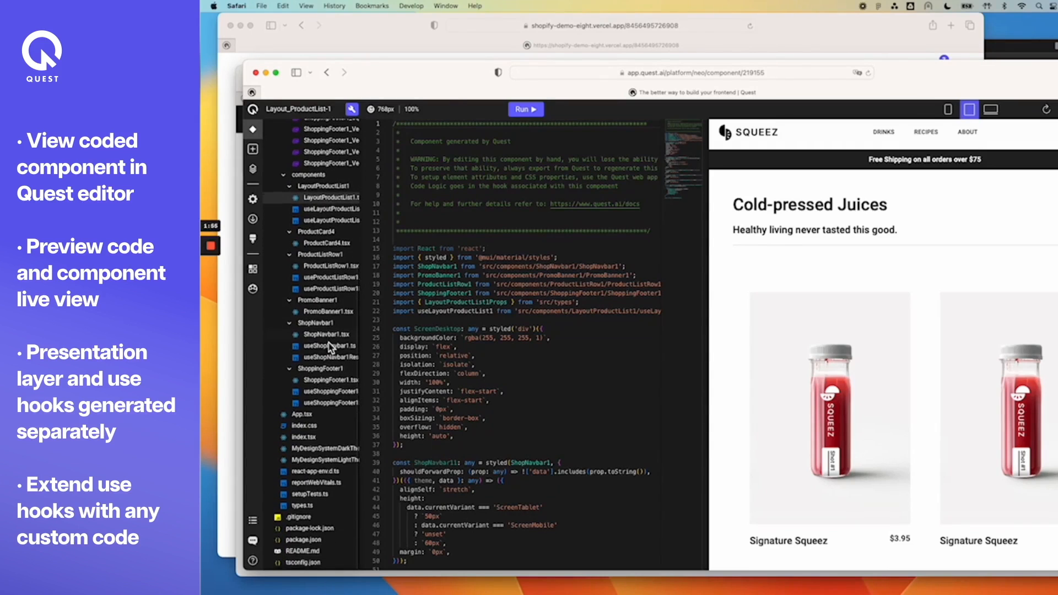
View the light design-system theme file in the project tree
left_click(329, 457)
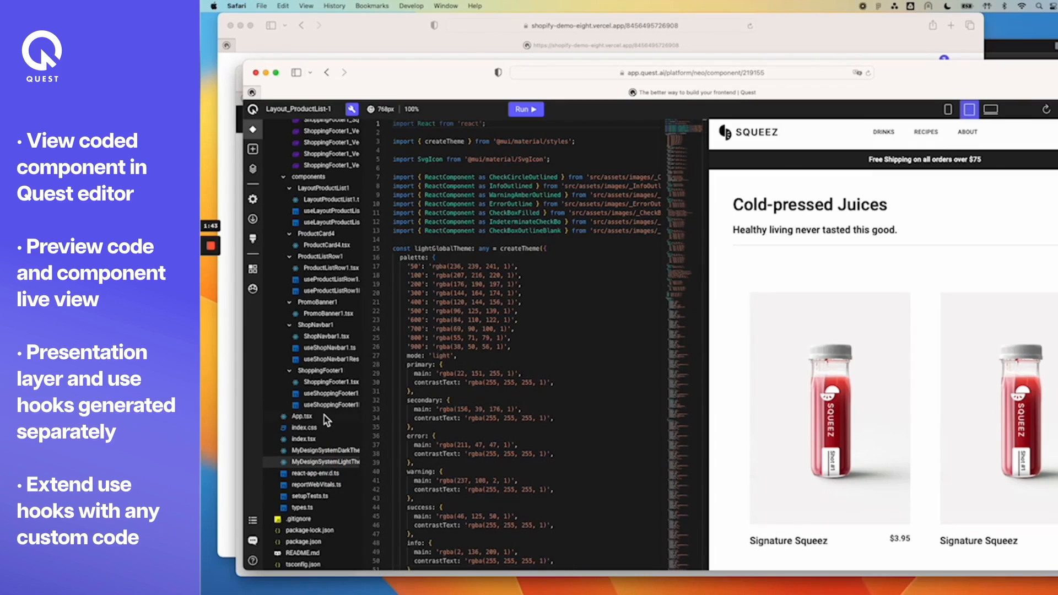
scroll(324, 416, "up", 8)
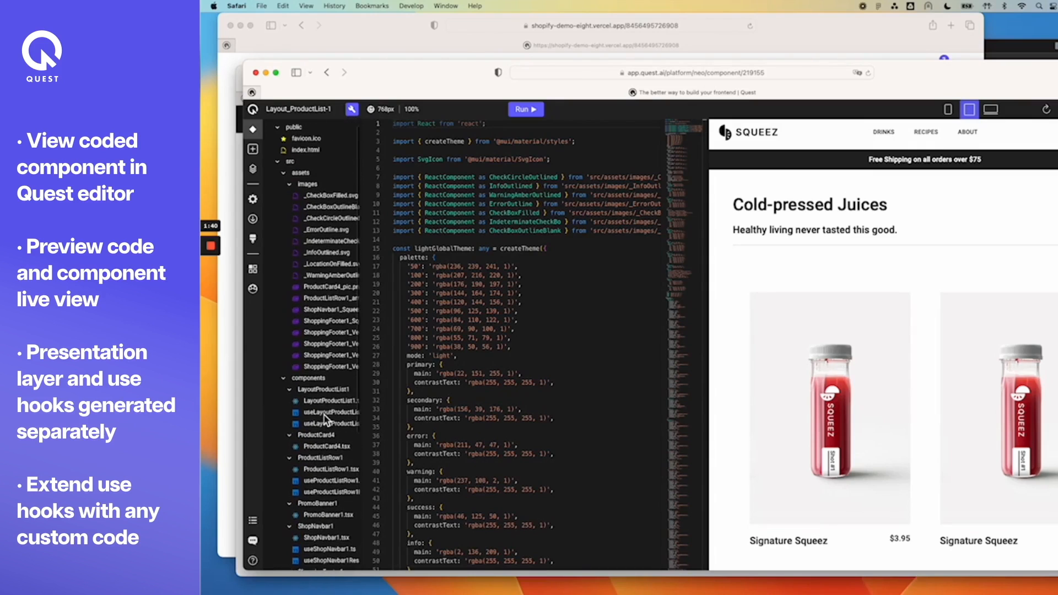
Review LayoutProductList1.tsx, then switch to the useLayoutProductList1.ts hook file
left_click(325, 402)
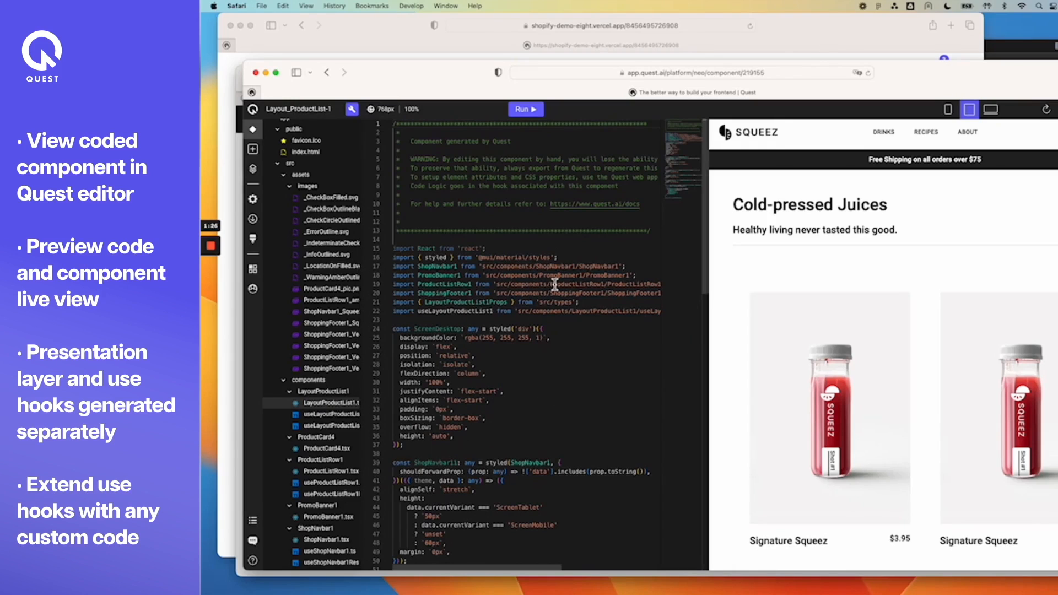
scroll(536, 389, "down", 10)
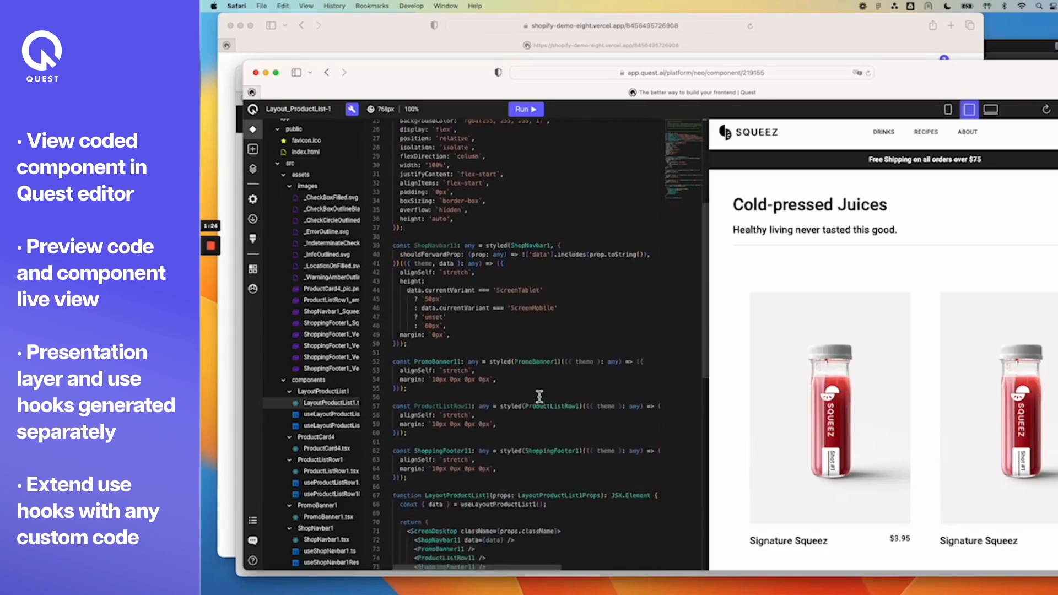
scroll(537, 395, "down", 5)
scroll(538, 397, "down", 3)
scroll(539, 397, "up", 8)
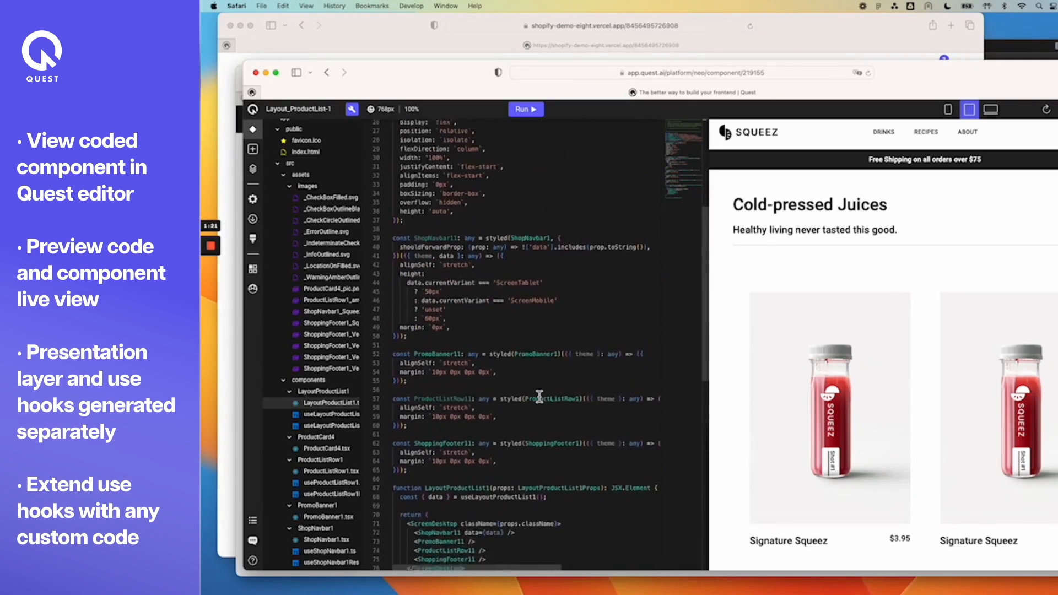
scroll(538, 398, "up", 5)
scroll(539, 398, "up", 5)
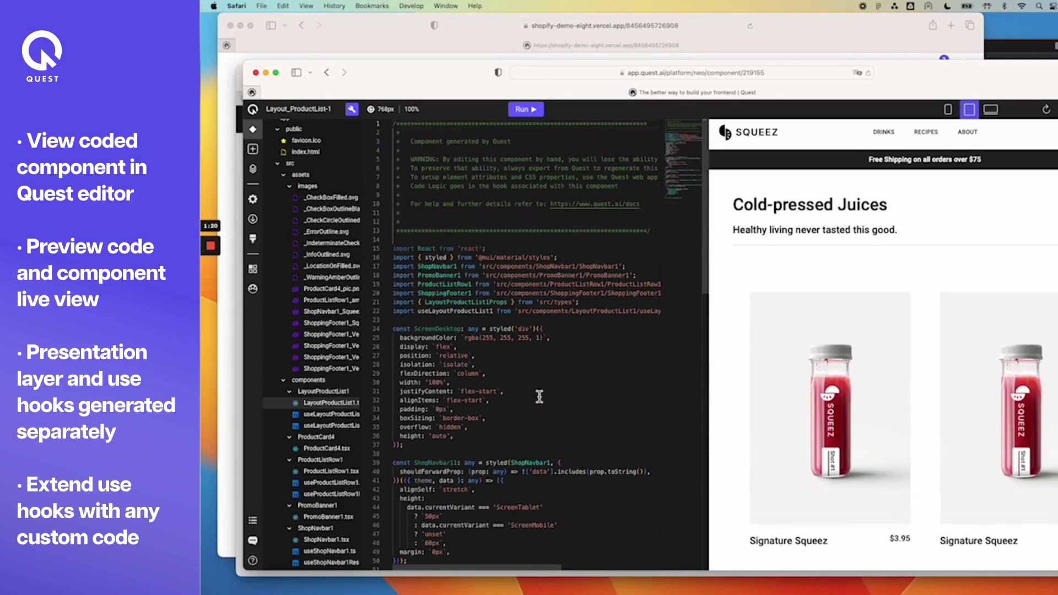
left_click(329, 413)
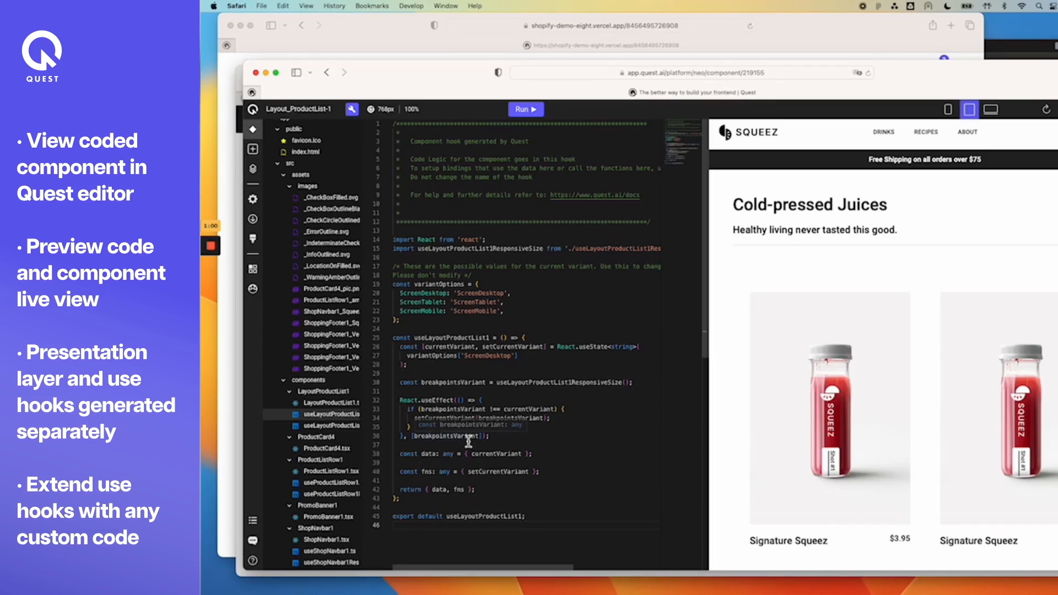
mouse_move(388, 427)
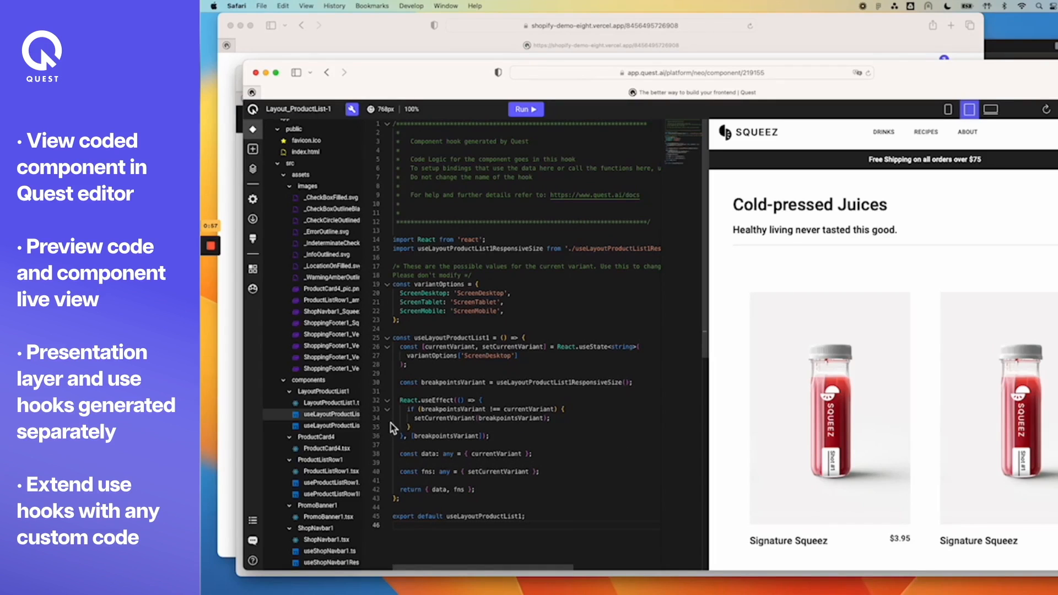
Open useLayoutProductList1ResponsiveSize.ts from the widened file tree and bring up push-to-repository options
left_click_drag(368, 426, 396, 419)
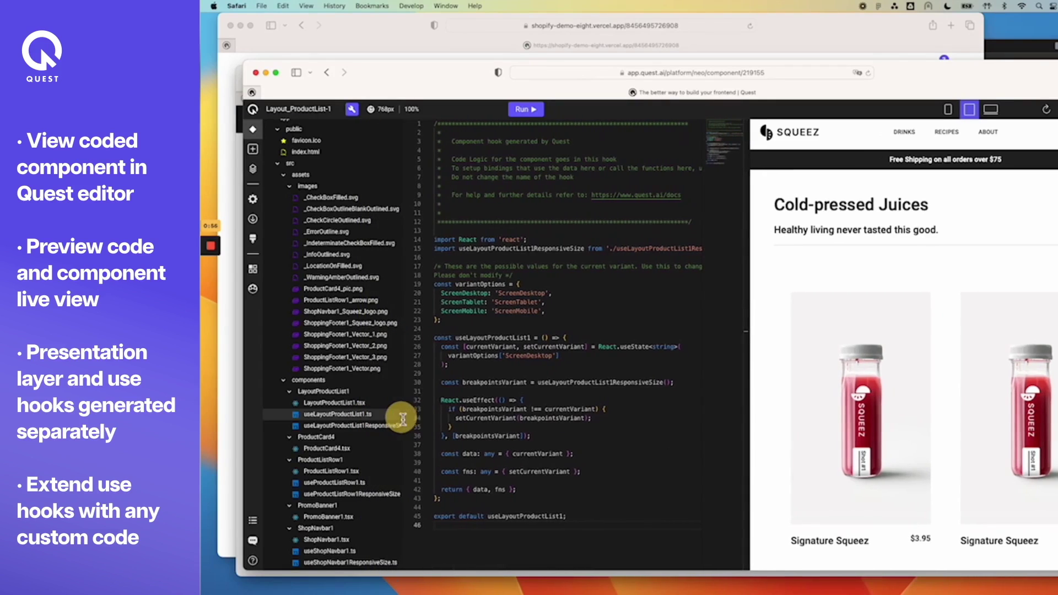
left_click(371, 426)
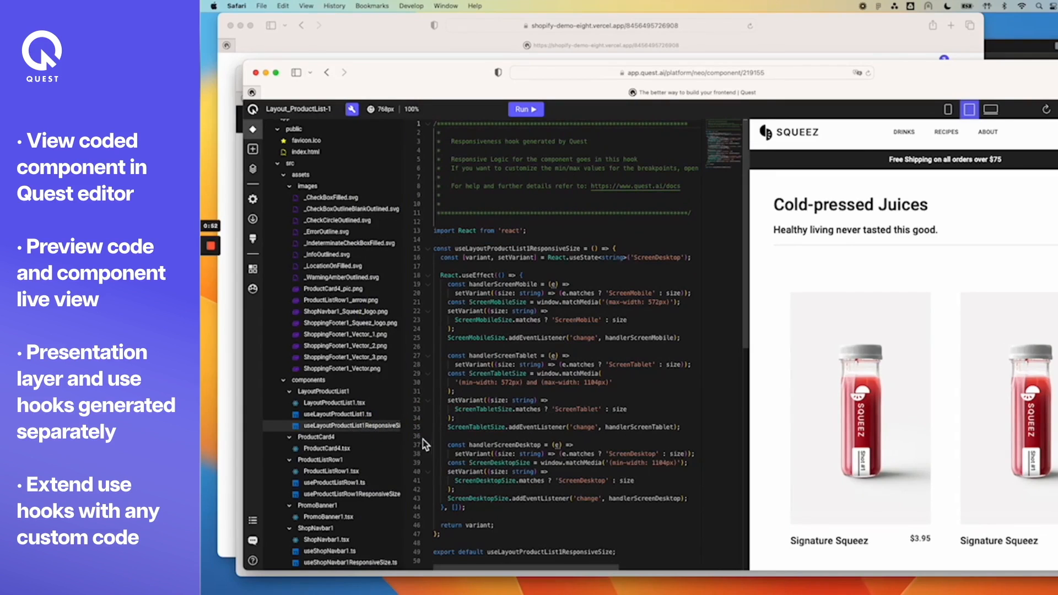
left_click_drag(403, 441, 389, 440)
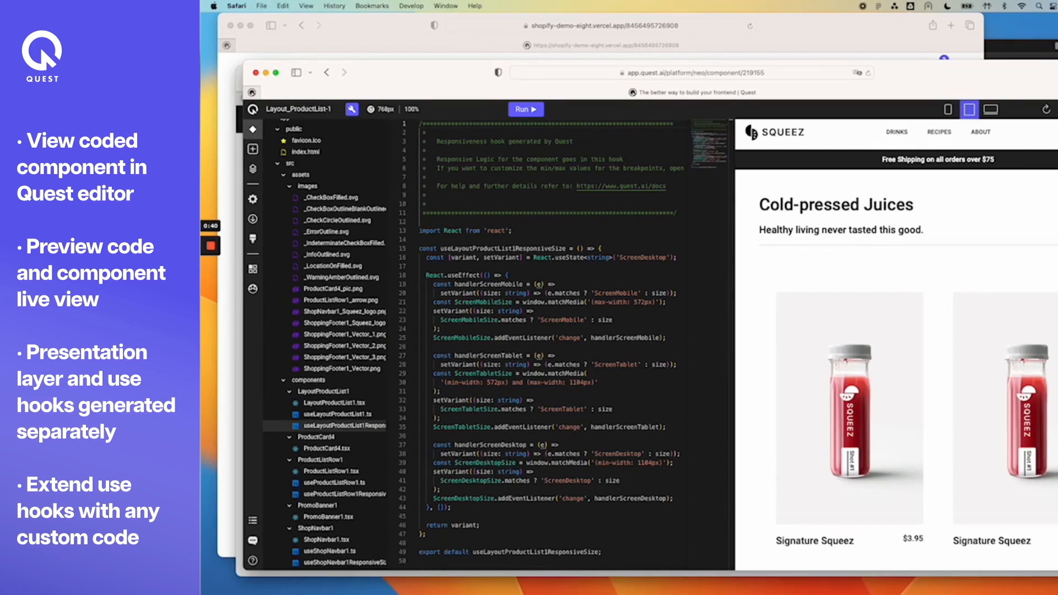
left_click(1046, 108)
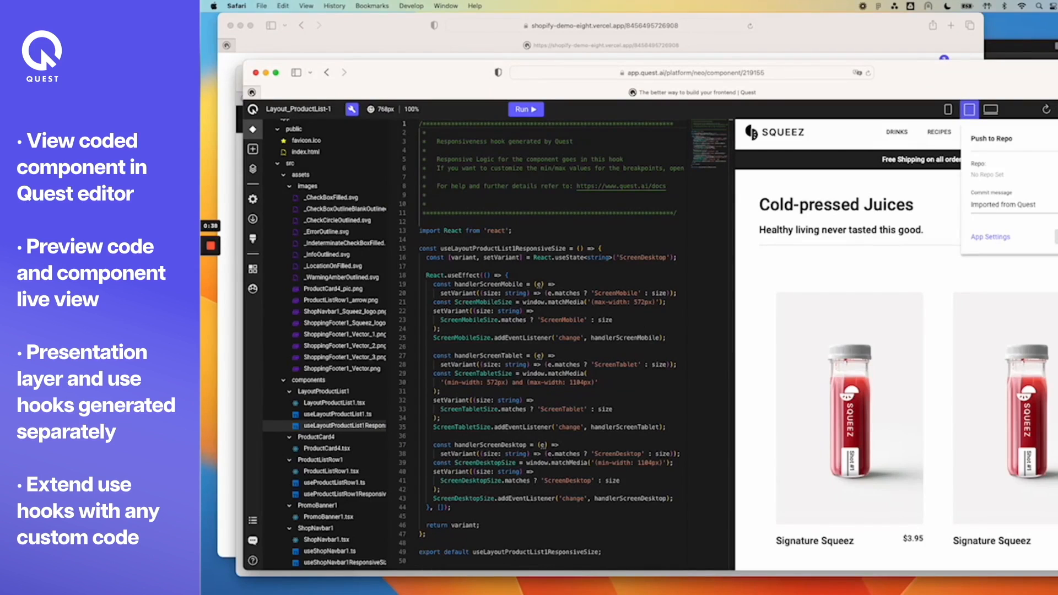